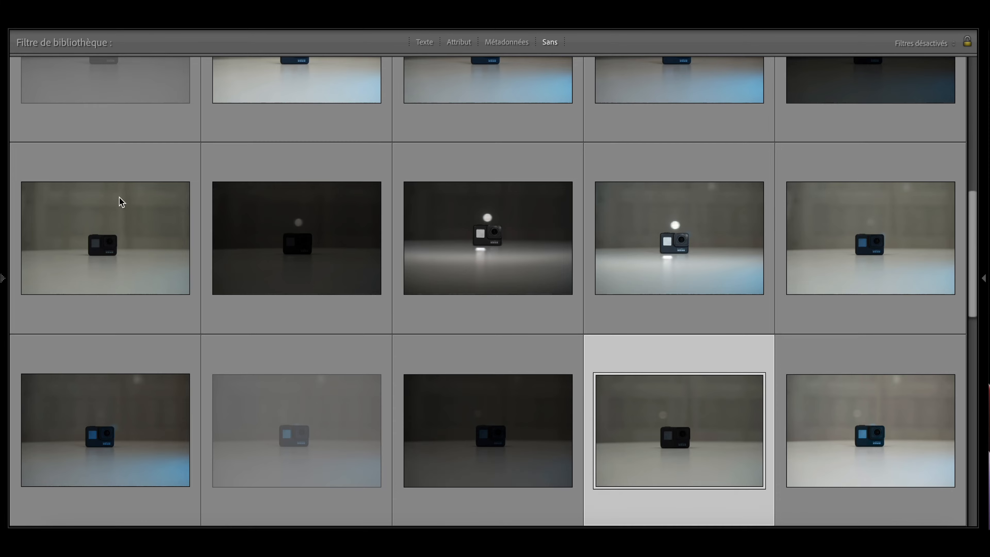
Look through the photo grid to compare the greyed-out rejected shots with the remaining photos
scroll(229, 273, "down", 15)
scroll(229, 273, "up", 20)
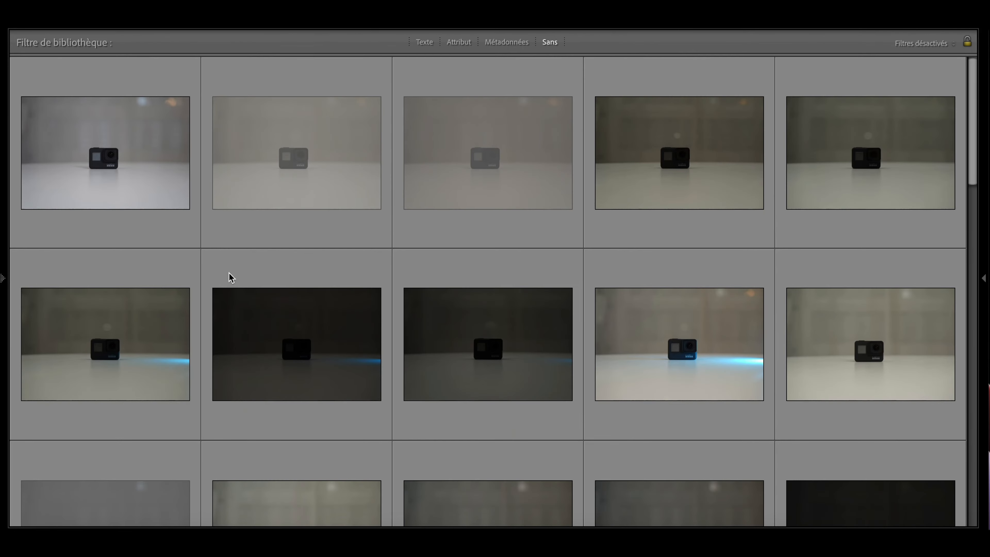
scroll(230, 276, "down", 5)
scroll(230, 276, "up", 5)
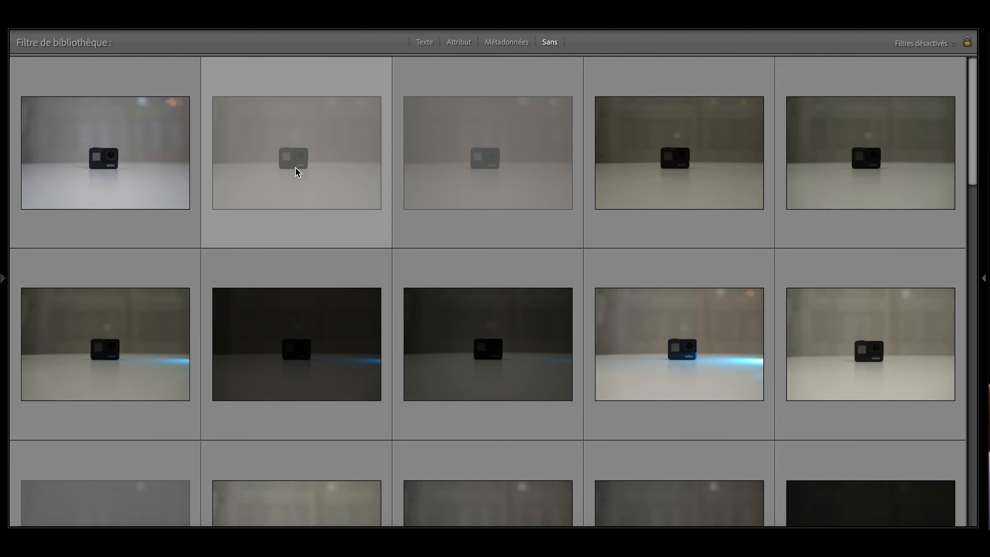
scroll(341, 380, "down", 1)
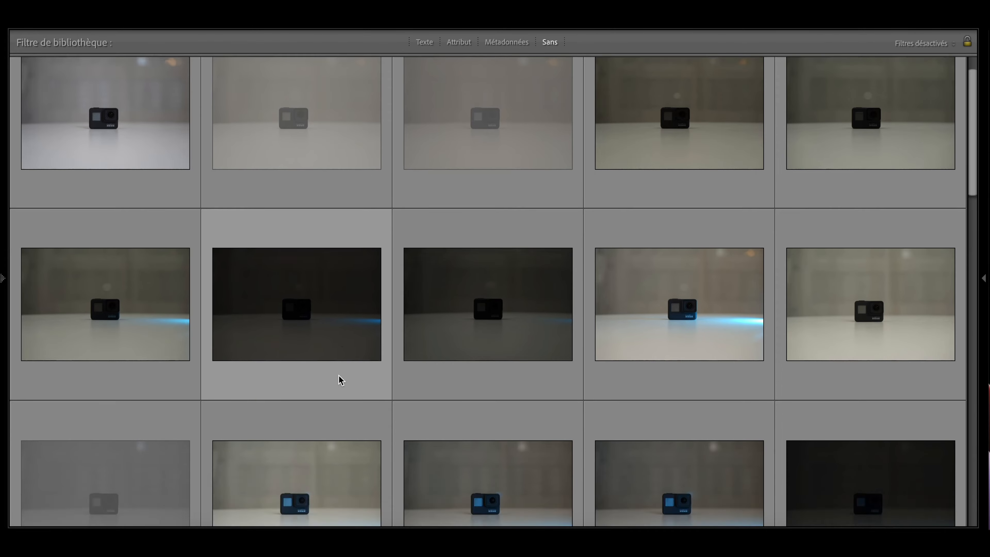
scroll(342, 380, "down", 6)
scroll(539, 430, "down", 10)
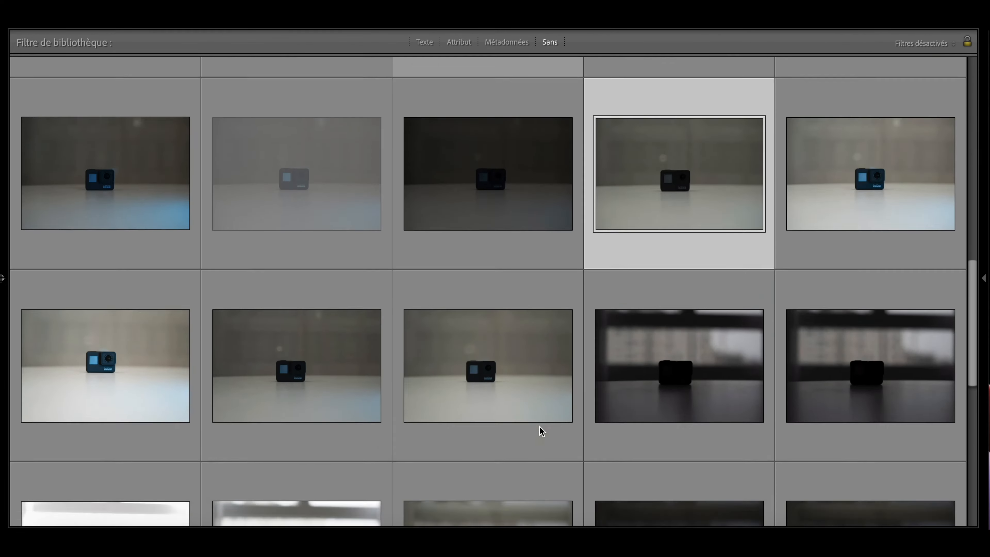
scroll(539, 431, "up", 15)
Filter the library by attribute so that only photos flagged as rejected are shown
left_click(425, 42)
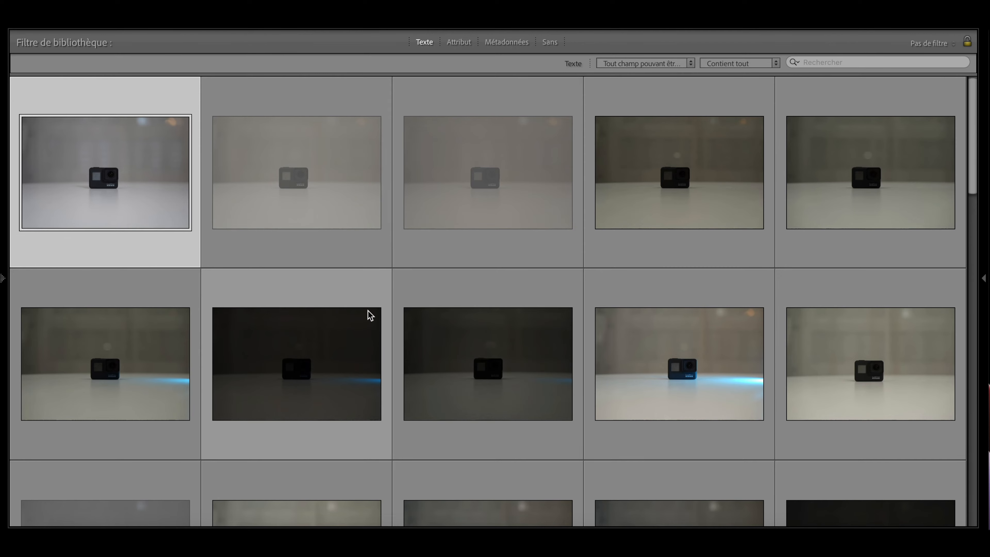
scroll(413, 347, "down", 3)
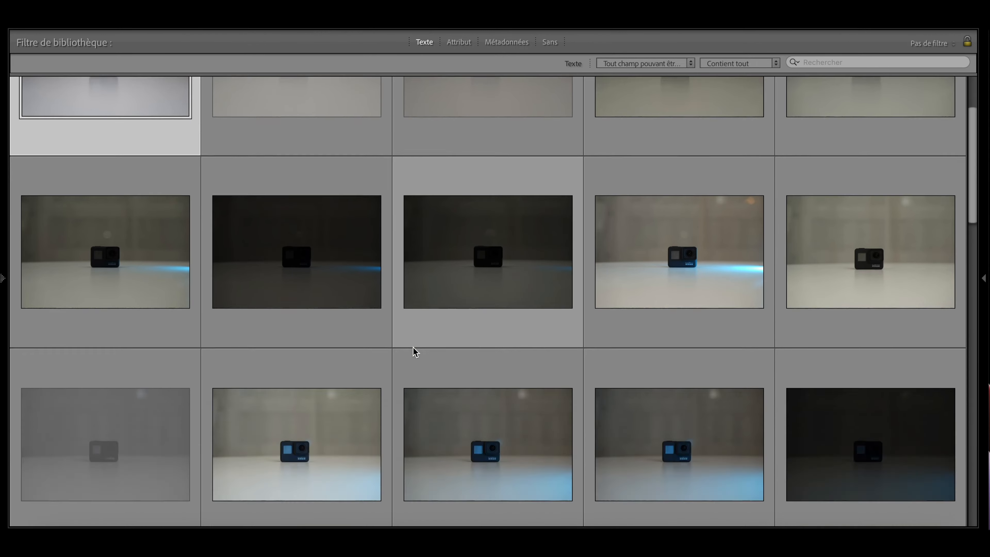
scroll(411, 349, "up", 3)
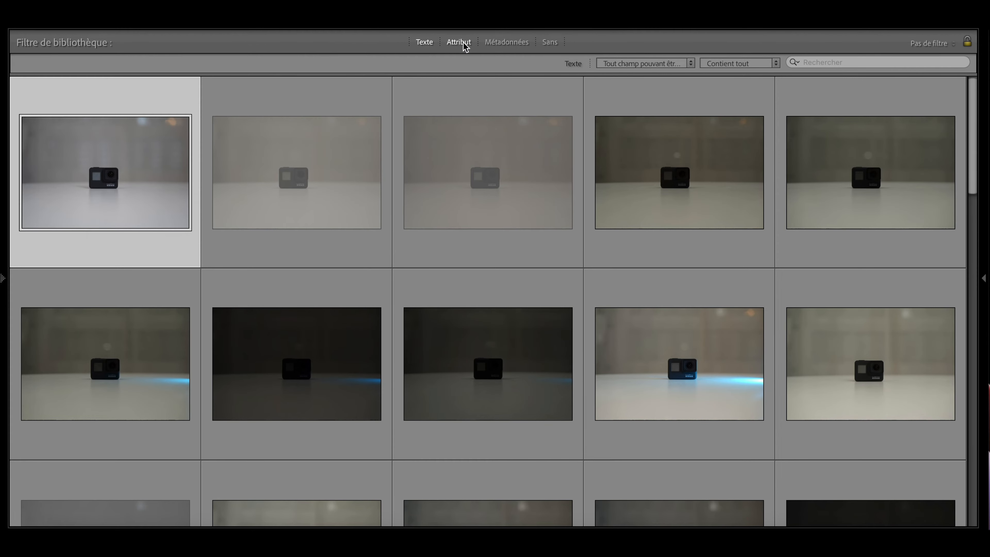
left_click(462, 42)
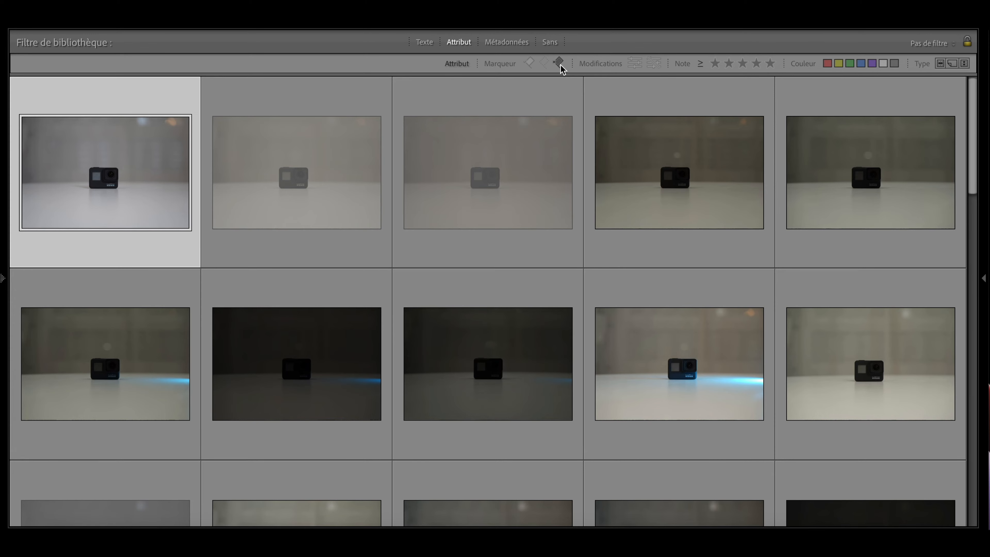
left_click(559, 62)
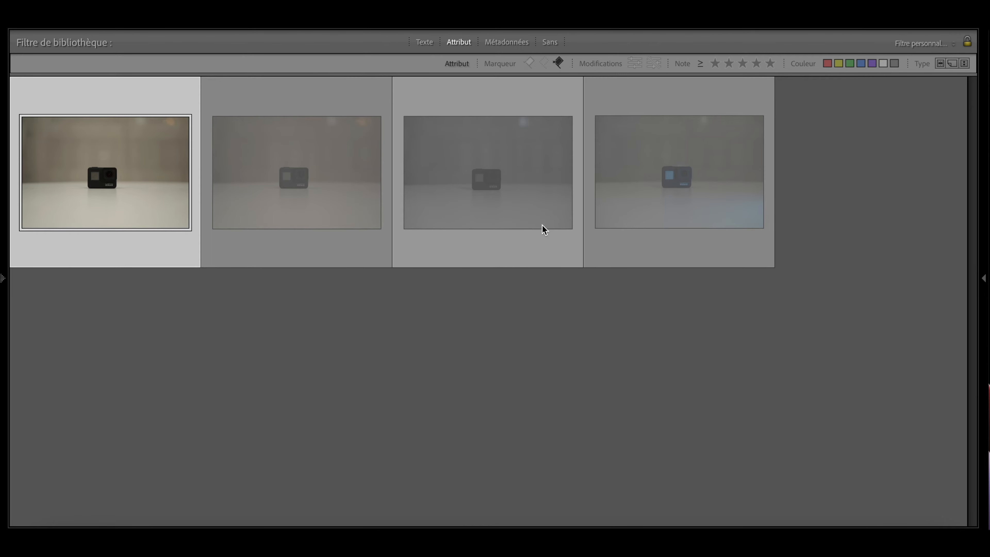
Remove the rejected-flag filter and look over the full photo grid
left_click(559, 63)
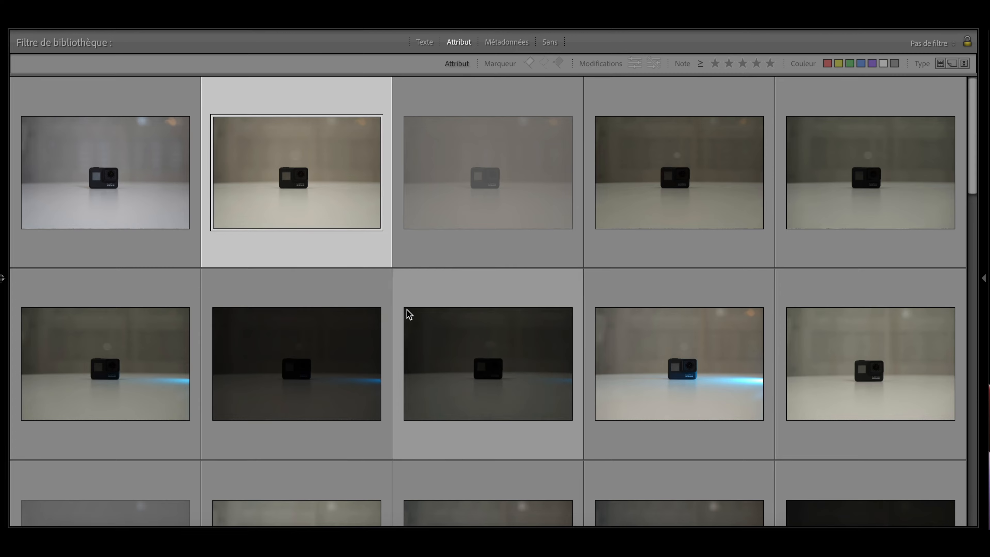
scroll(407, 312, "down", 5)
scroll(407, 312, "up", 5)
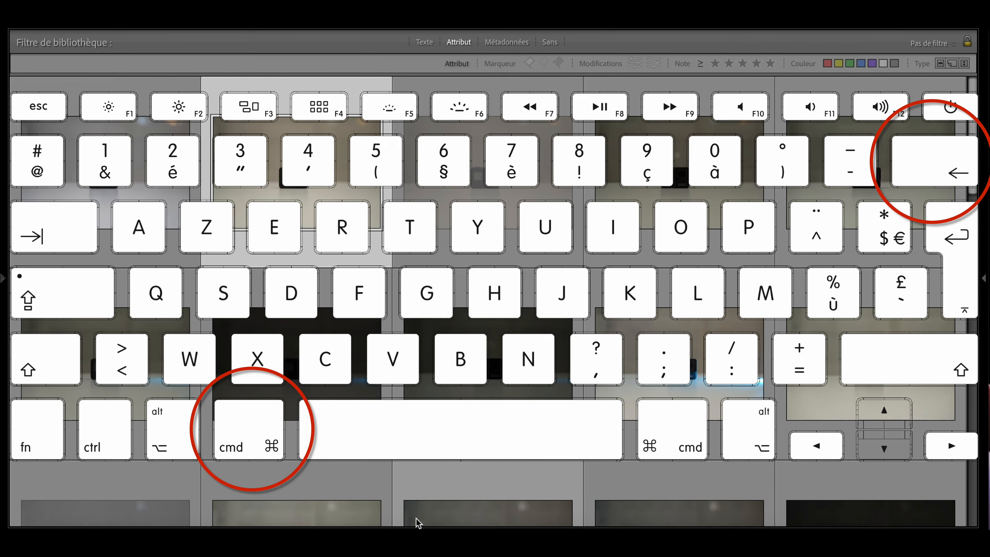
Start deleting the rejected photos, cancel the deletion and clear the active filter
key("super+BackSpace")
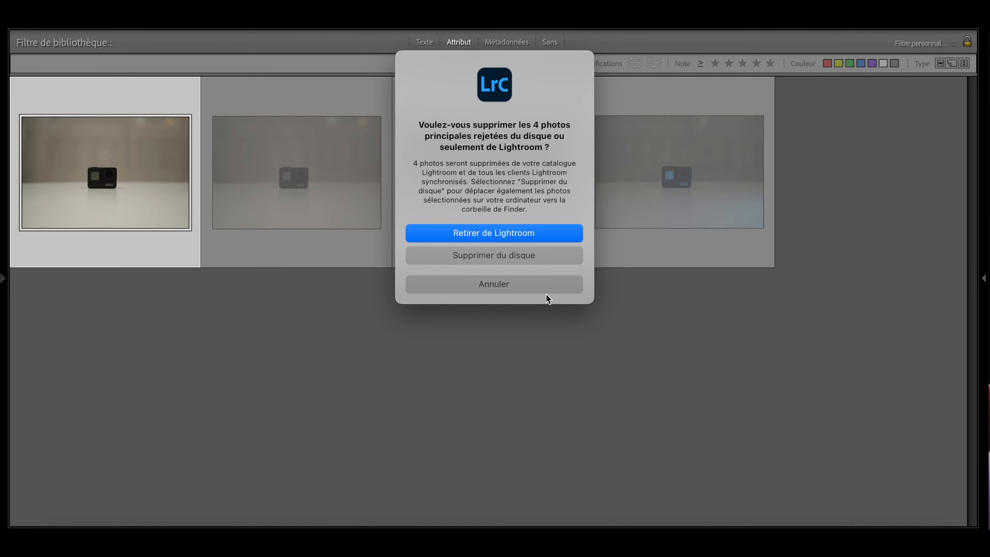
left_click(523, 288)
key("super+l")
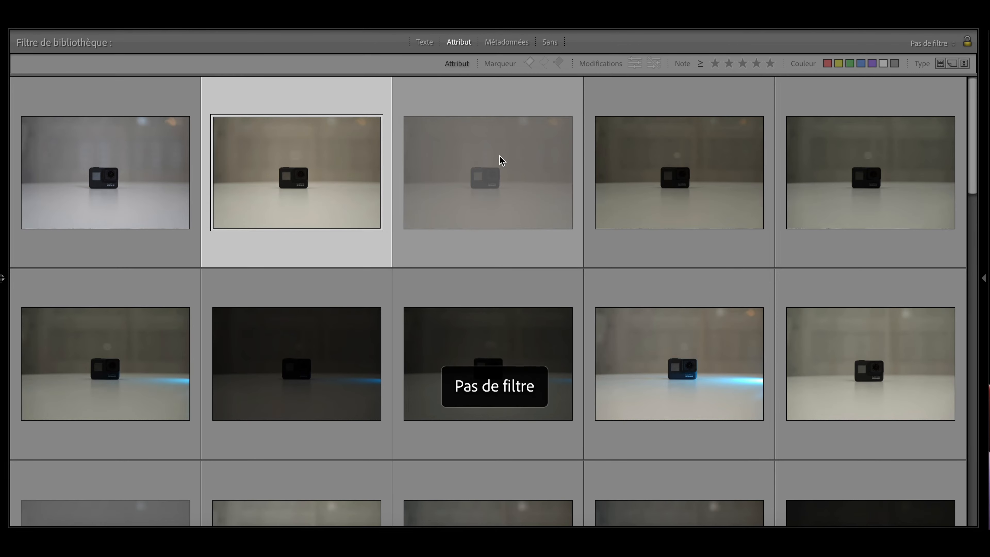
Remove the flags from all photos in the grid and deselect everything
key("super+a")
mouse_move(471, 216)
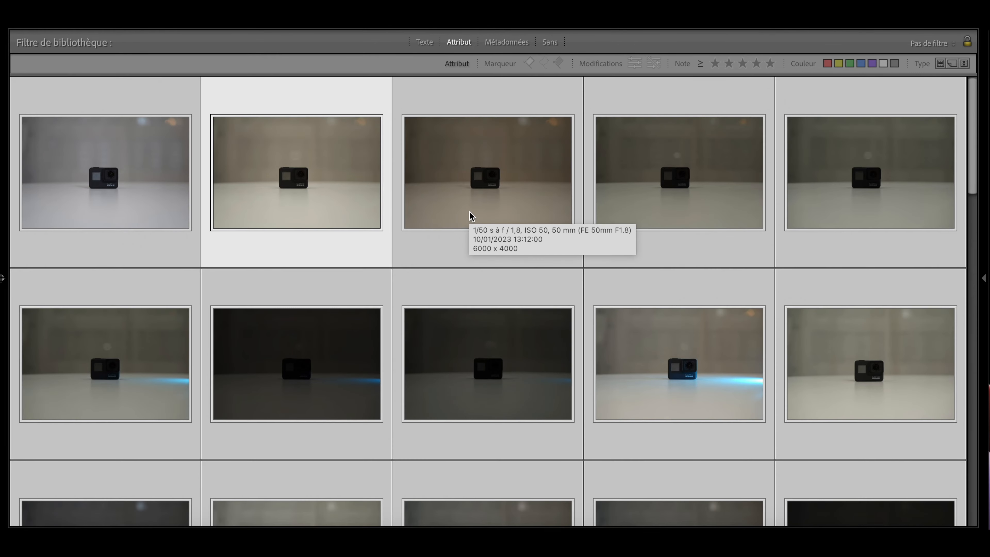
key("u")
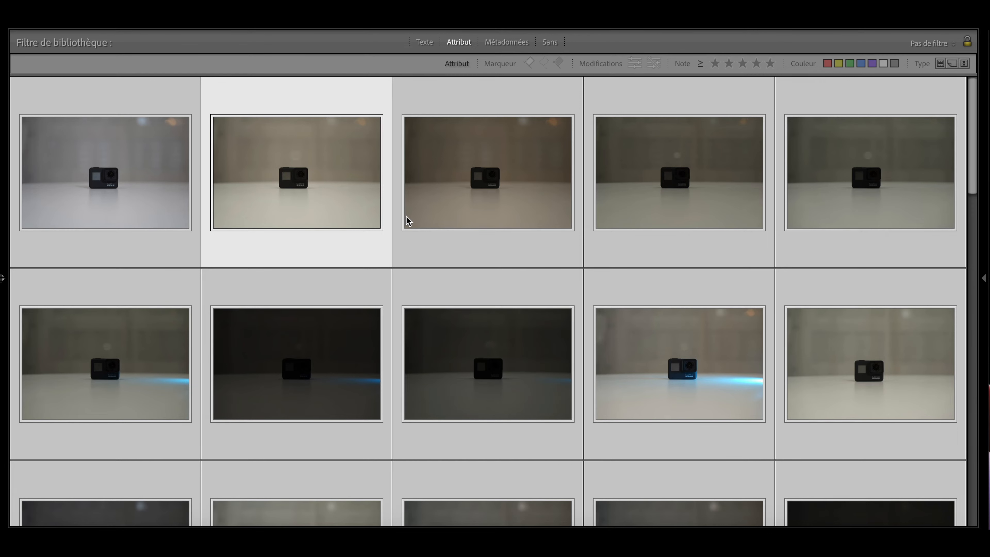
key("super+d")
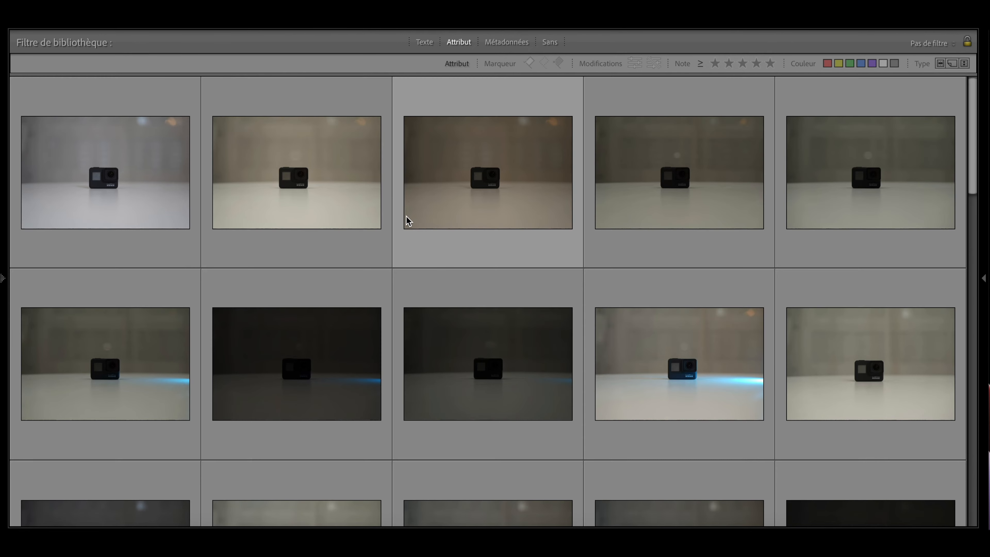
Show the side panels, open the first photo in the Develop module and reset its settings
left_click(178, 171)
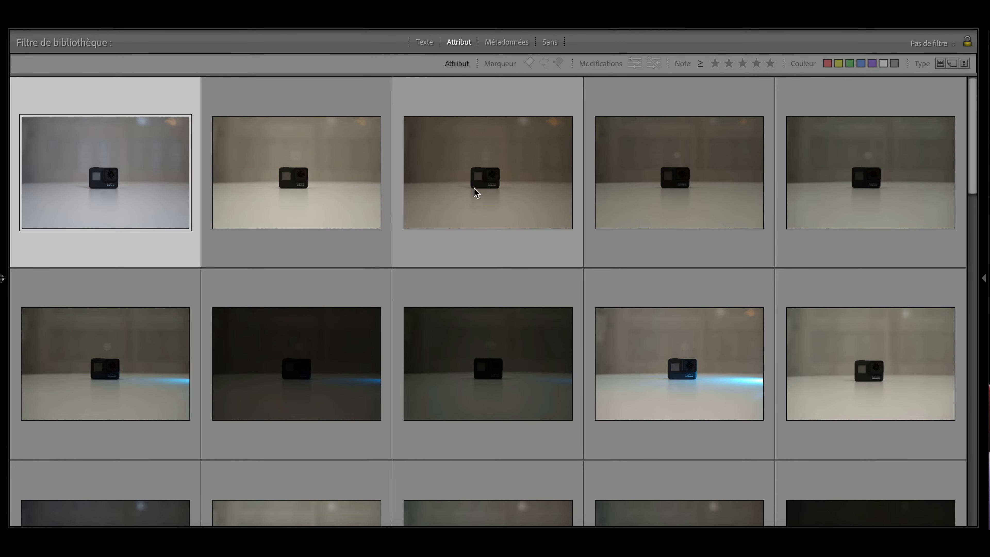
mouse_move(476, 192)
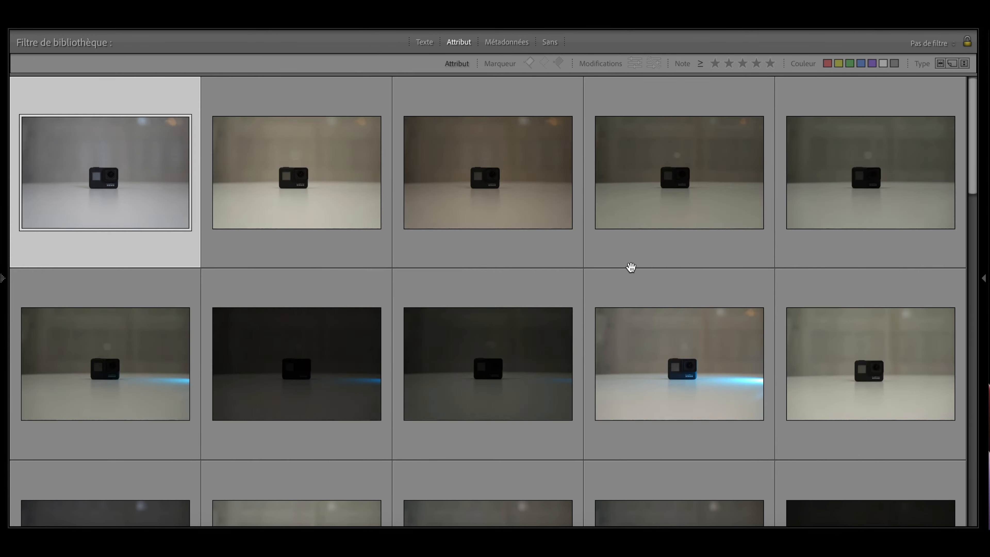
key("Tab")
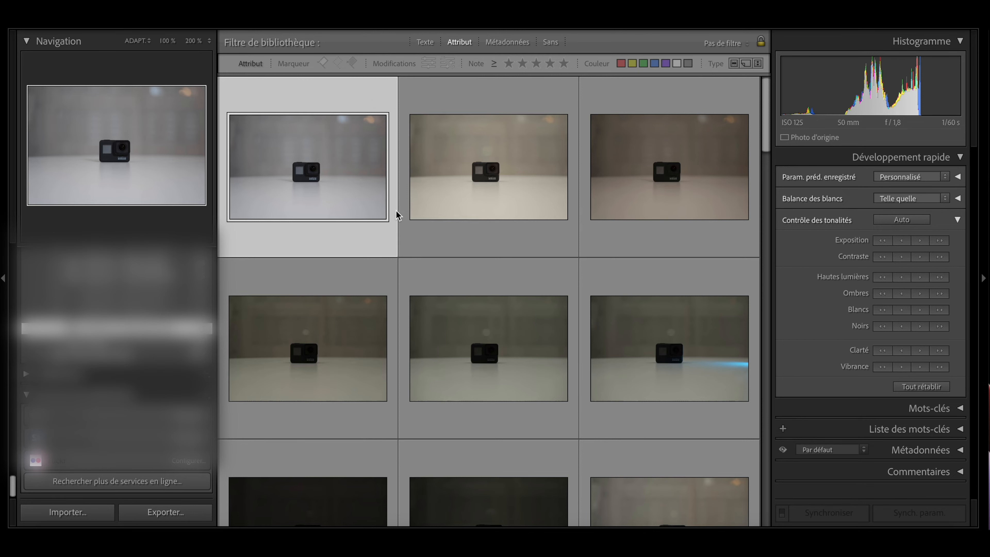
key("d")
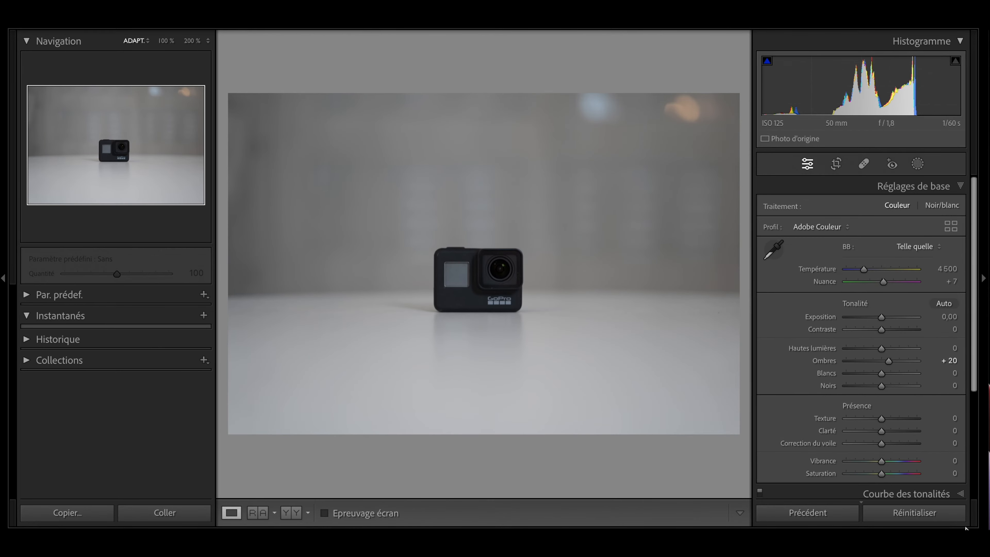
left_click(927, 515)
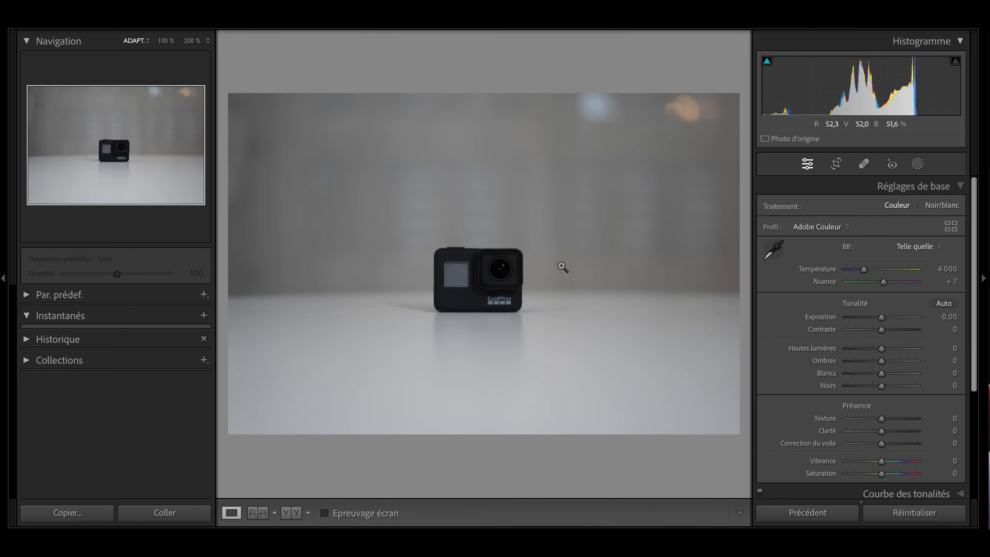
Try the Ombres slider at +40 on the second photo and move it back down
left_click_drag(900, 356, 903, 360)
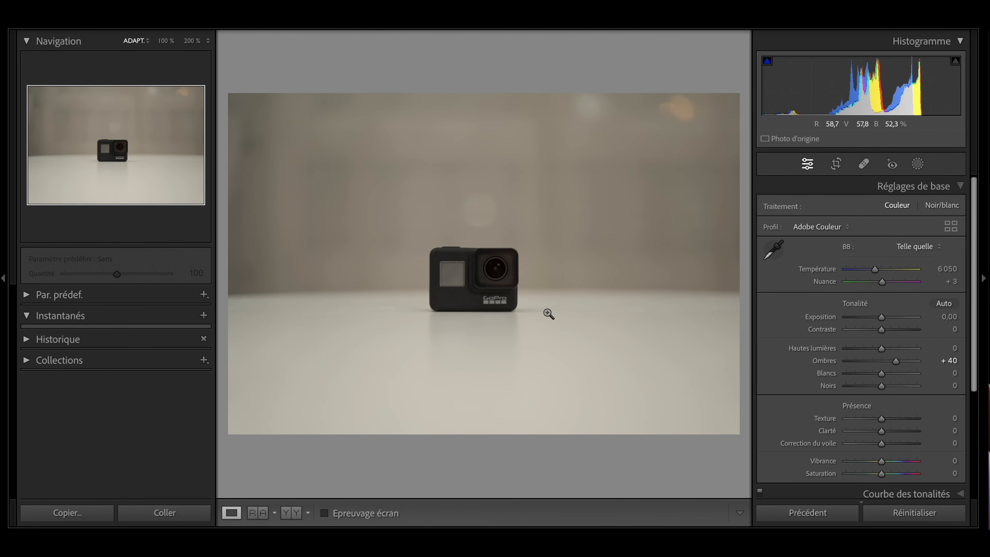
left_click_drag(898, 362, 883, 361)
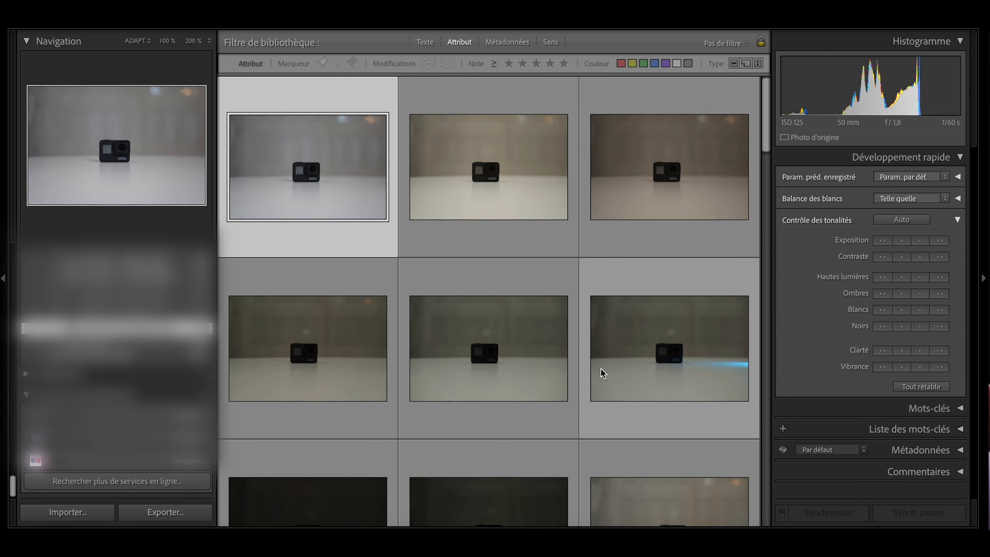
Turn off the library filters and undo the last decrease of the shadows
key("ctrl+l")
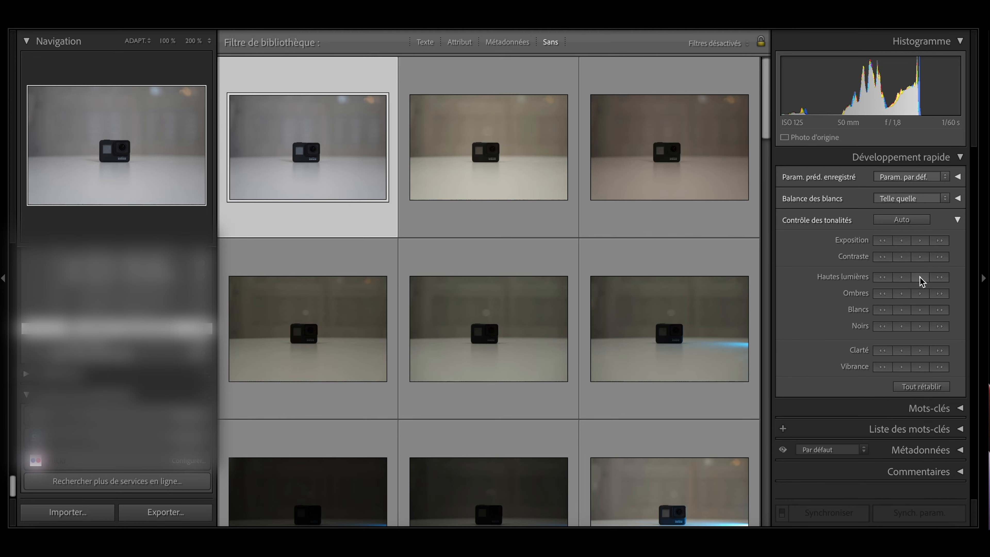
key("ctrl+z")
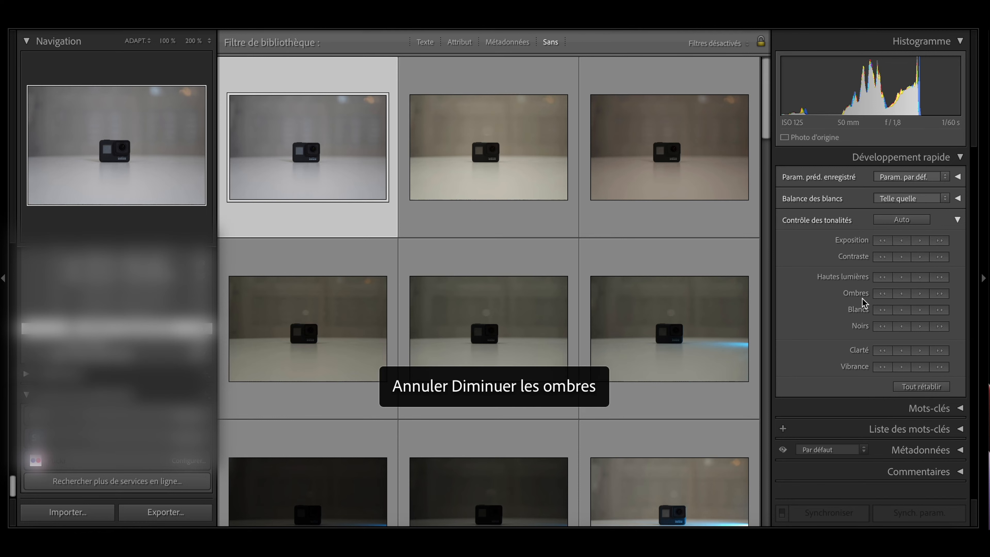
Raise the first photo's Ombres to +20 with Quick Develop and check the value in the Develop module
left_click(940, 295)
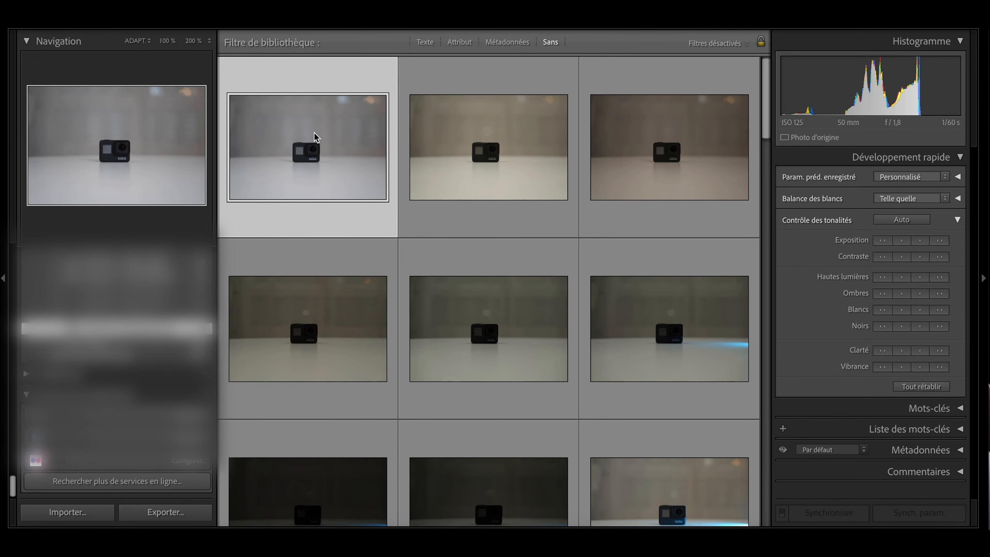
key("d")
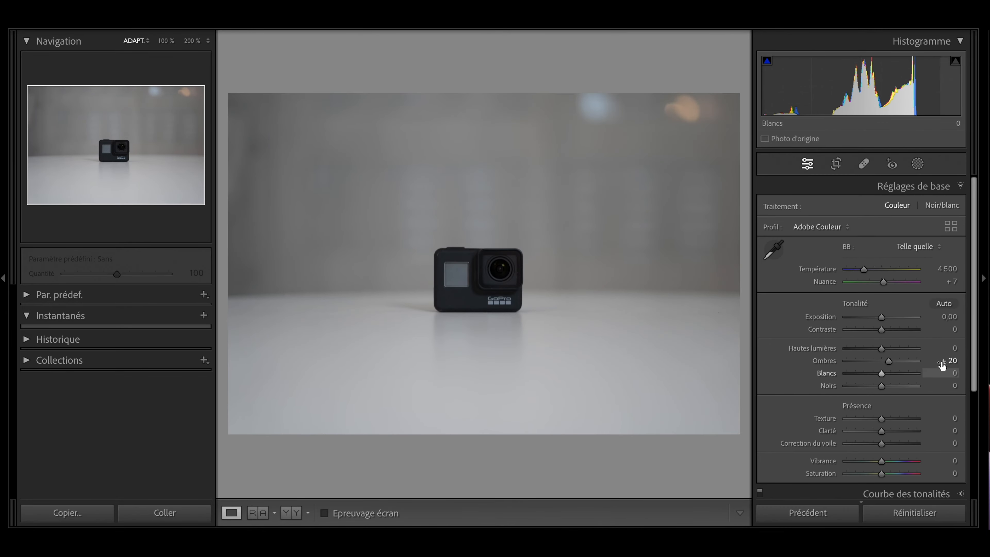
key("g")
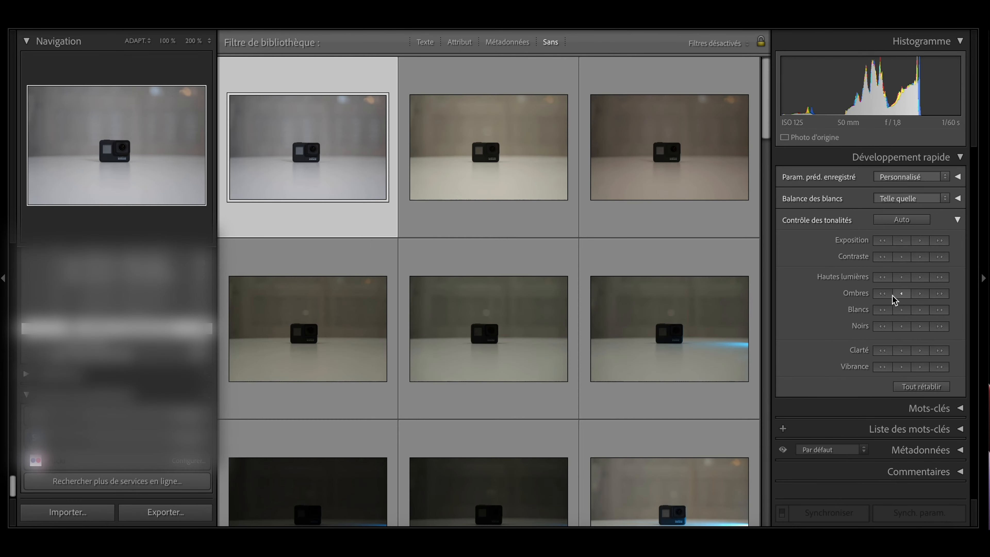
Lower the first photo's Ombres to 0 with Quick Develop and check the value in the Develop module
left_click(883, 294)
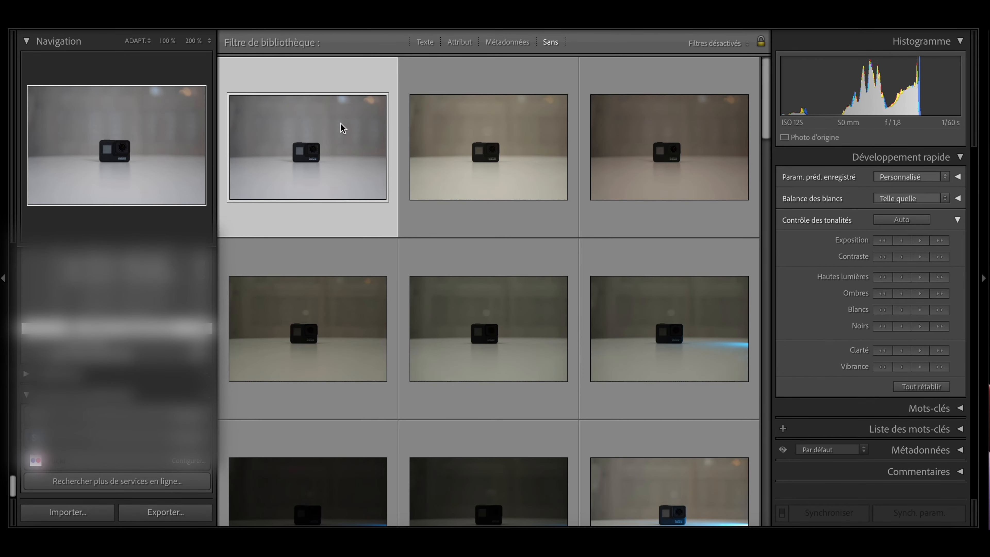
key("d")
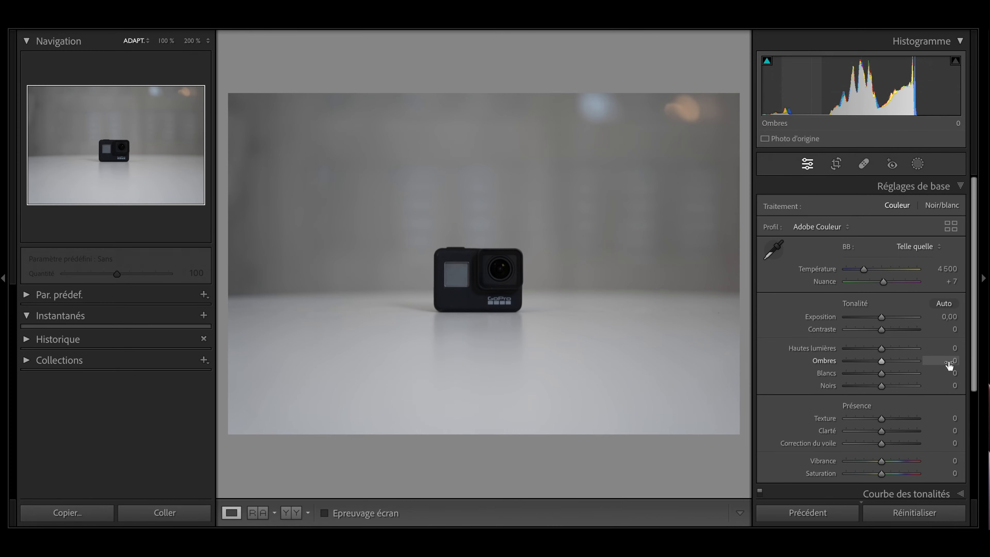
key("g")
Select three underexposed photos in the grid: the two adjacent dark shots and the dark one with a light spot above the camera
scroll(397, 316, "down", 5)
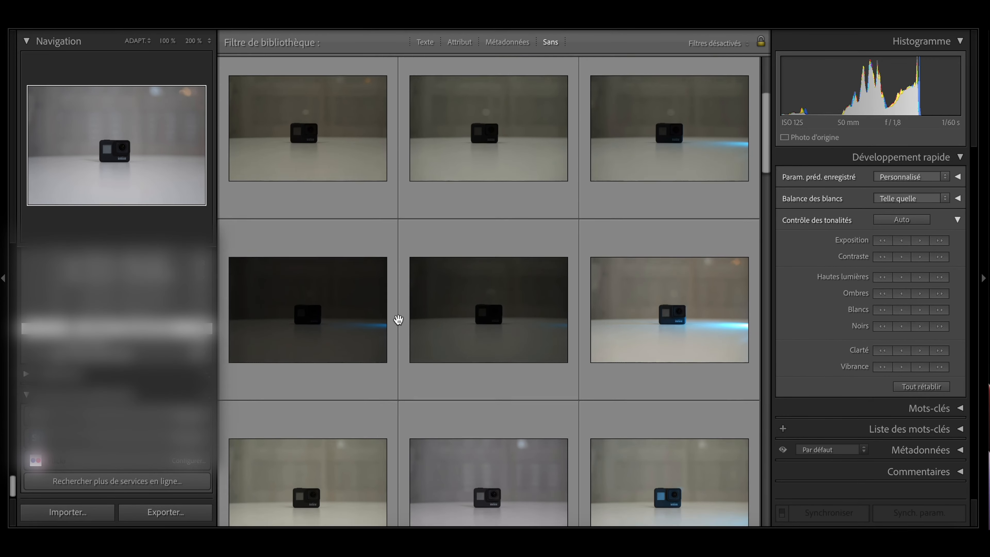
left_click(363, 262)
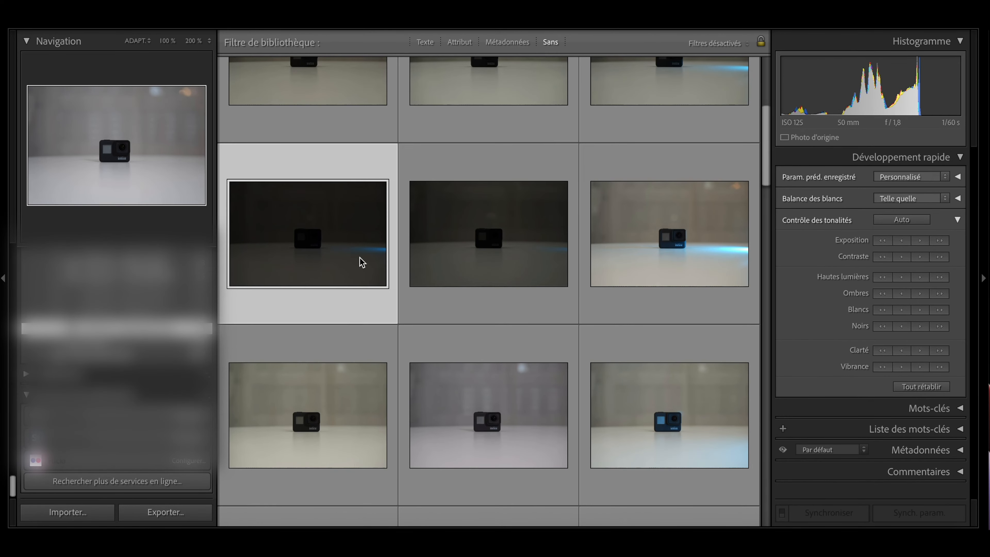
left_click(512, 255, "shift")
scroll(518, 319, "down", 3)
scroll(518, 344, "up", 3)
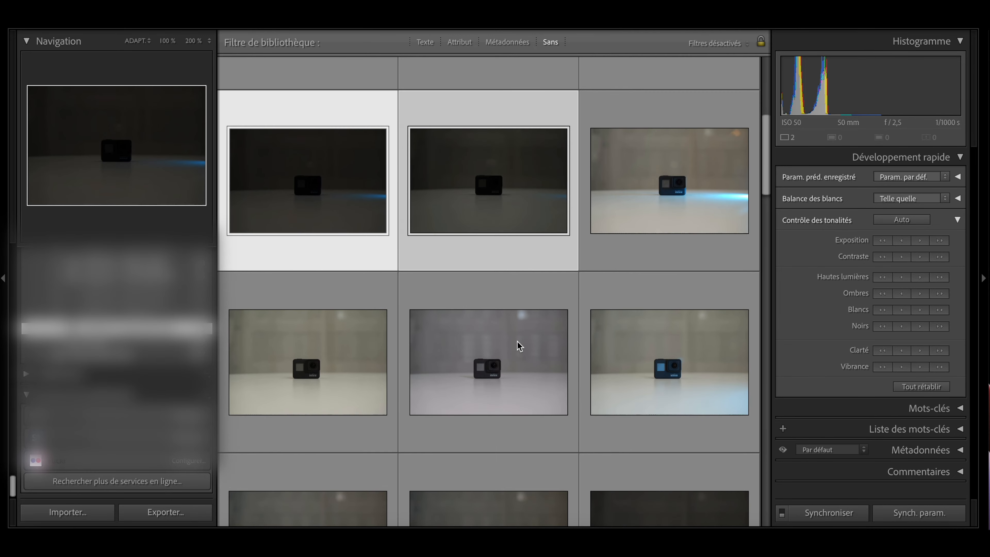
scroll(487, 278, "down", 7)
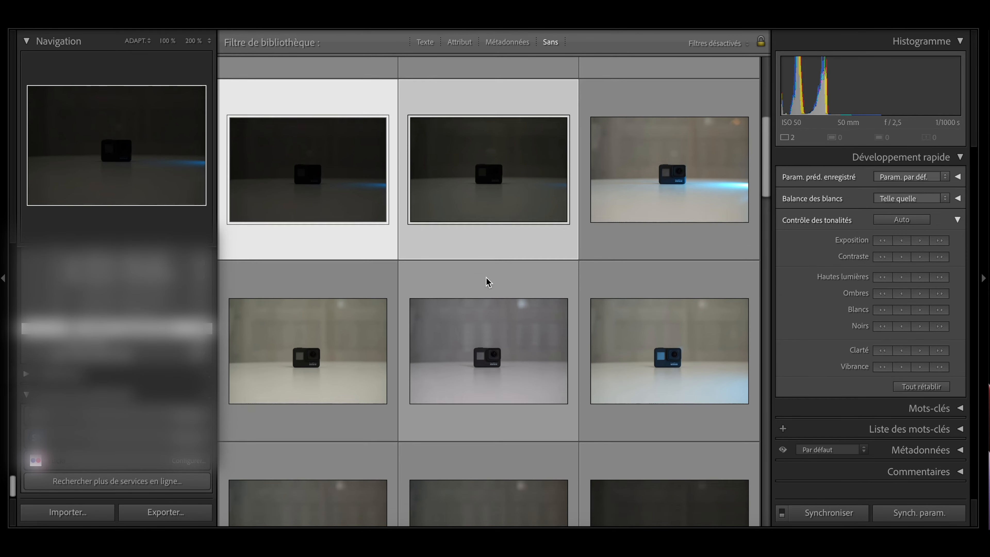
left_click(507, 266, "ctrl")
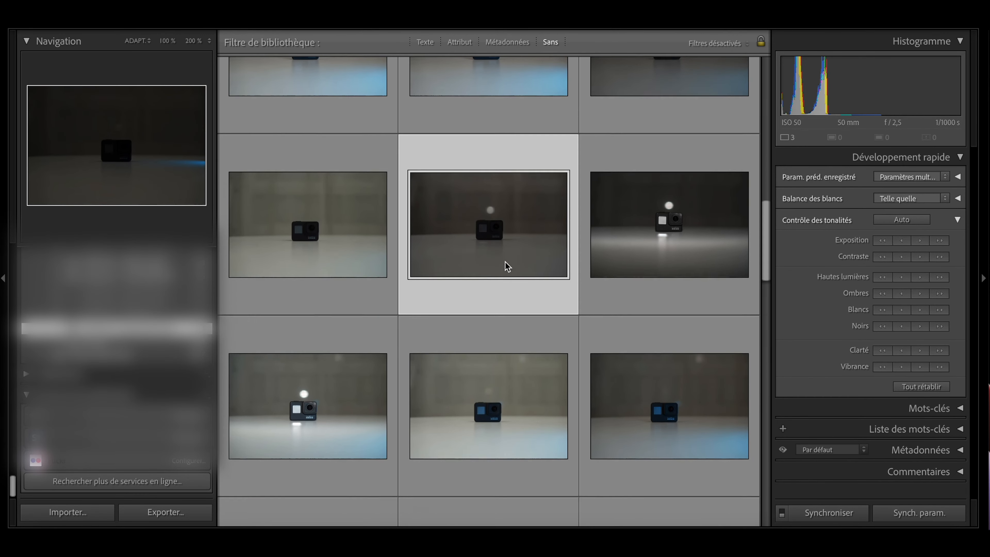
Add a fourth underexposed photo further down the grid to the selection, raise the four photos' Exposition and adjust their Ombres with Quick Develop
scroll(505, 273, "down", 5)
left_click(491, 285, "ctrl")
scroll(491, 286, "up", 2)
scroll(492, 283, "up", 10)
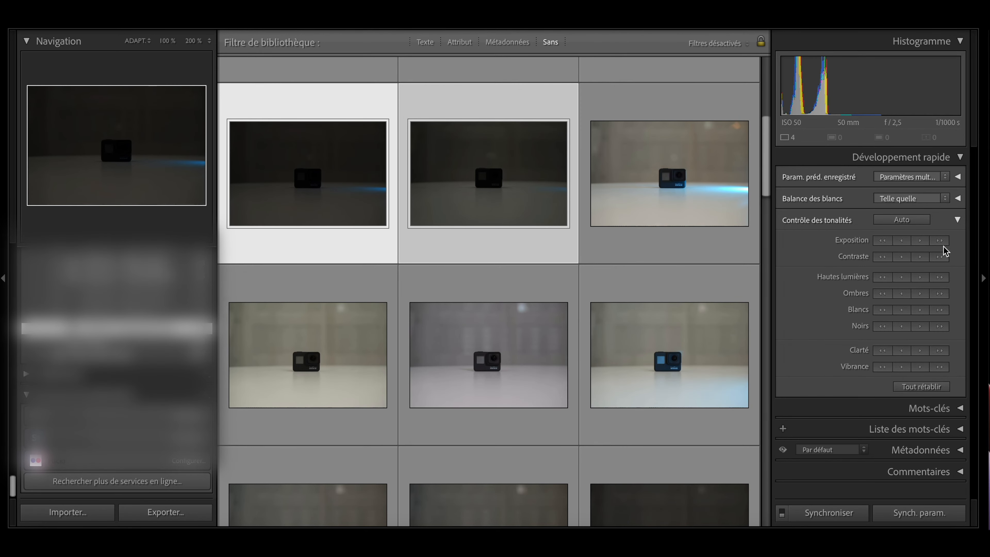
left_click(940, 241)
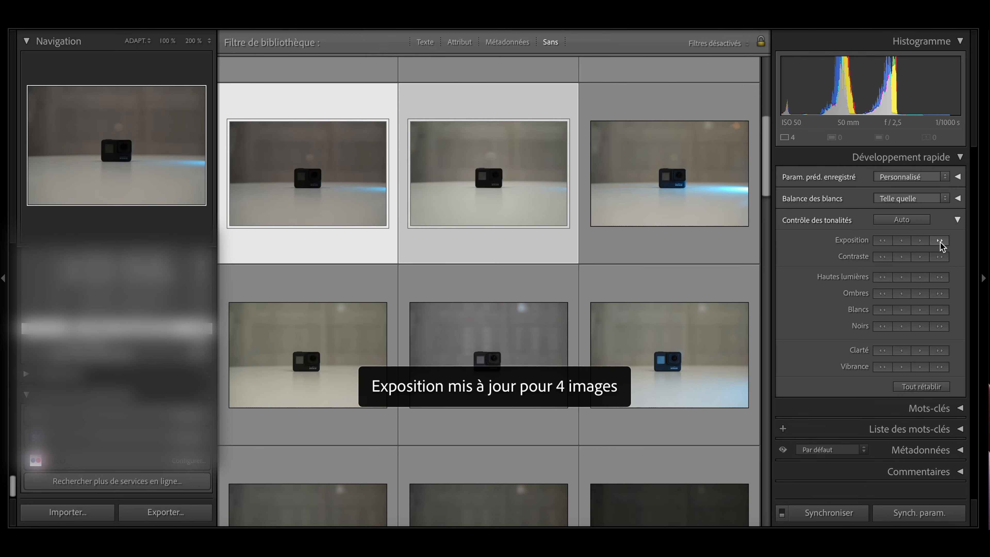
left_click(939, 293)
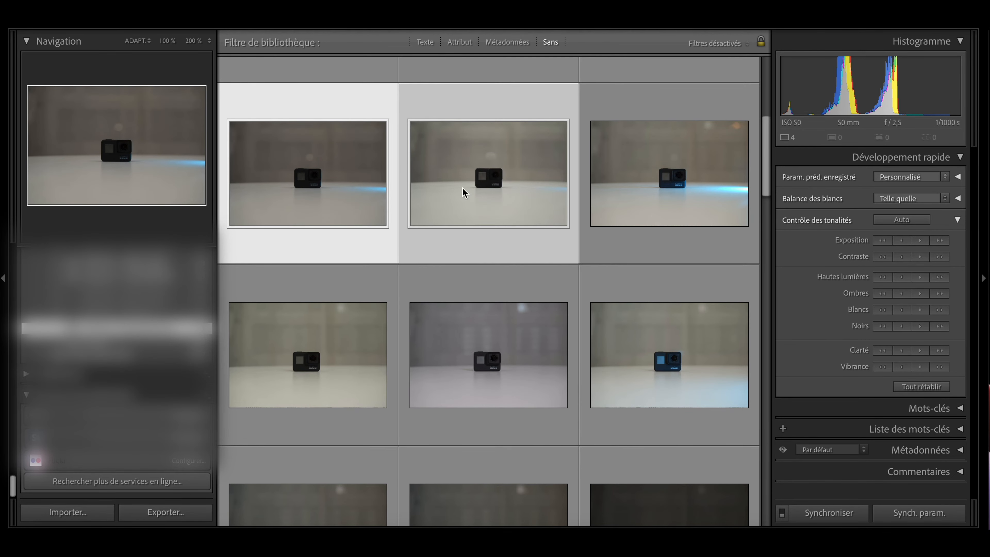
Check the four adjusted photos in the grid and undo their Exposition and Ombres changes
scroll(479, 228, "down", 5)
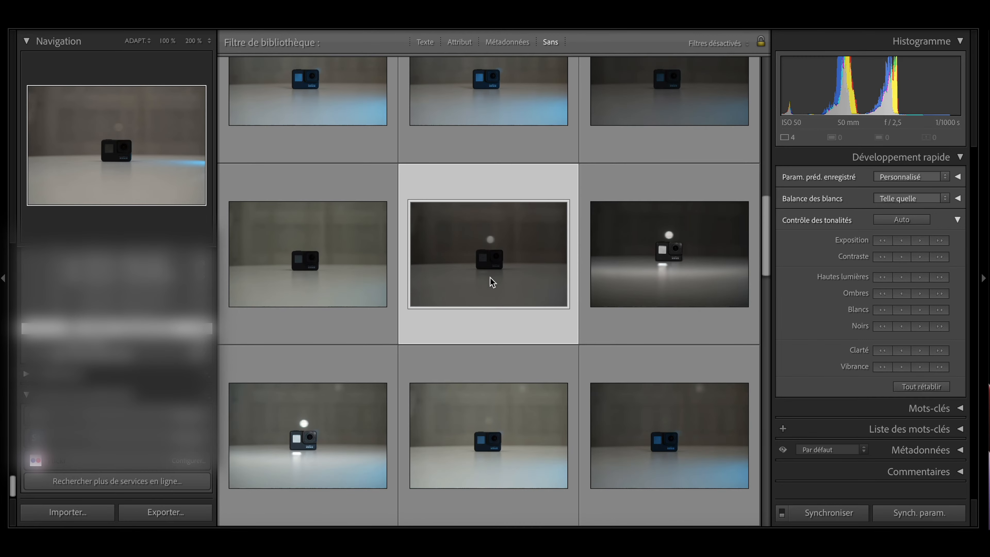
scroll(490, 281, "down", 1)
scroll(506, 315, "down", 3)
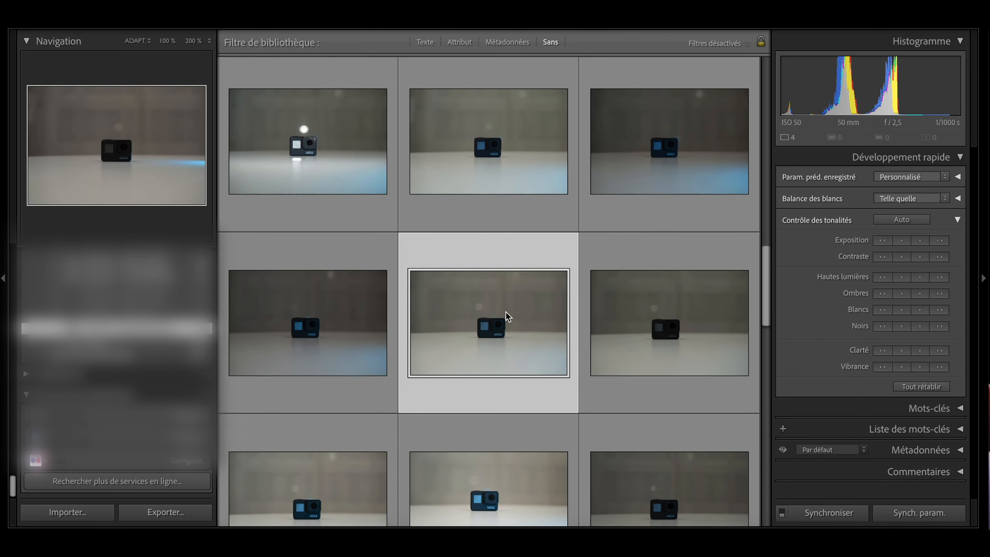
scroll(506, 315, "up", 20)
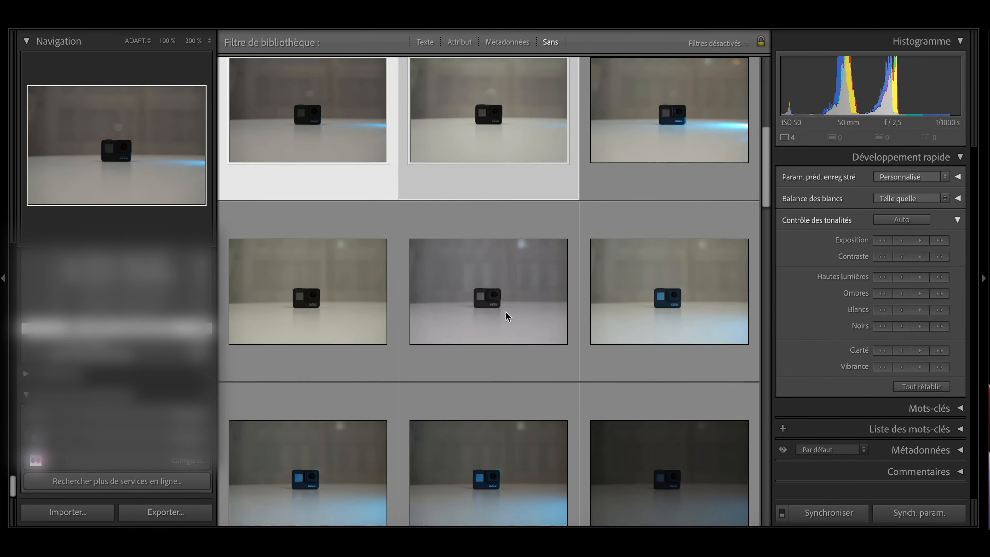
scroll(506, 315, "up", 1)
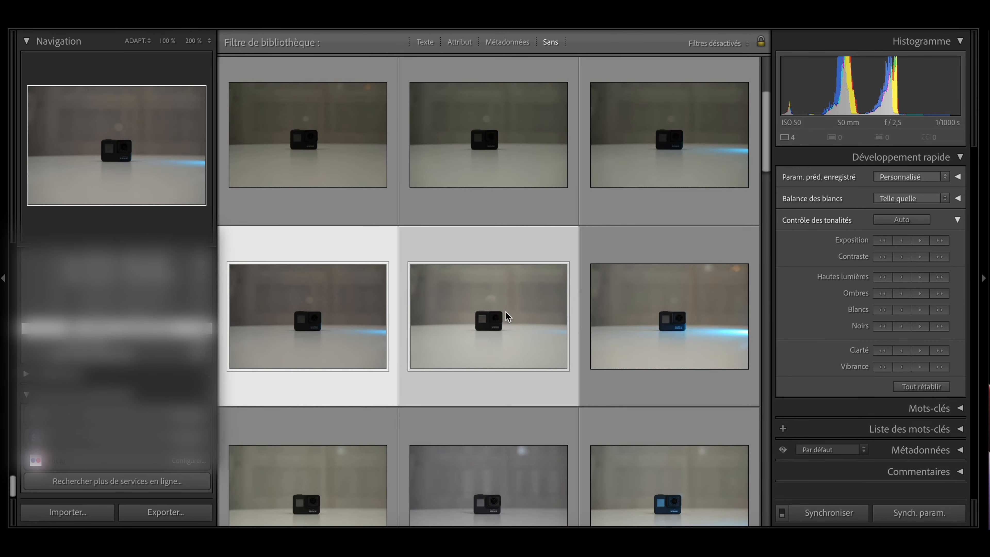
key("ctrl+z")
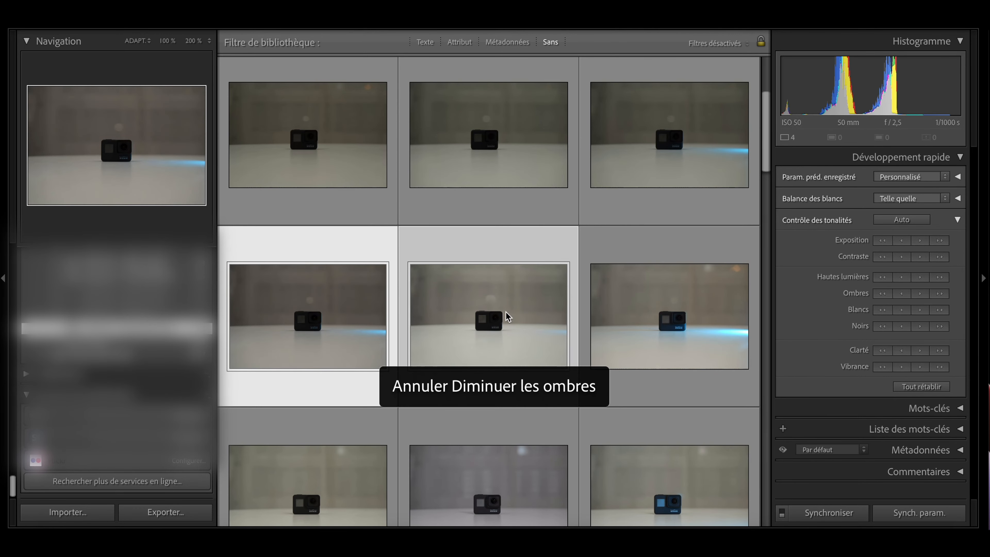
key("super+z")
key("super+z")
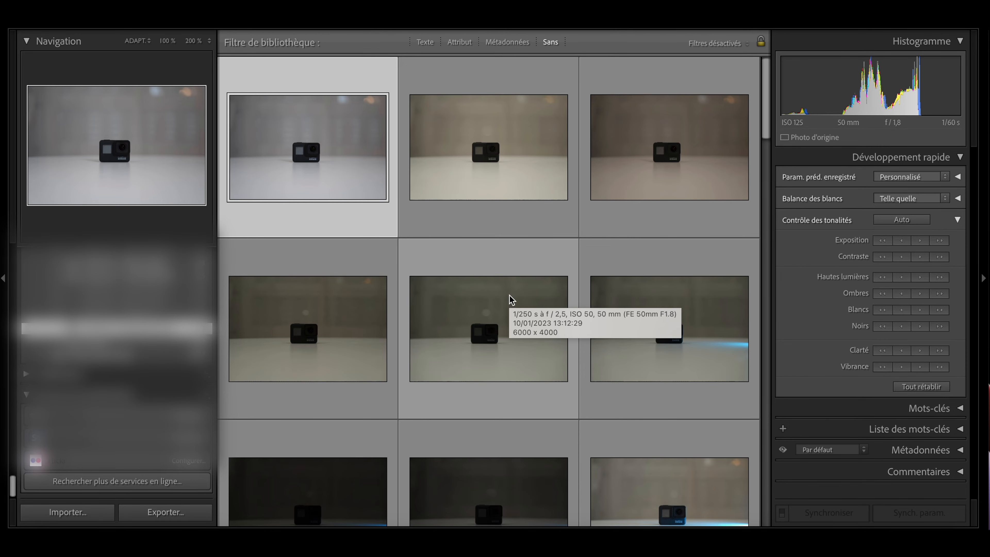
Set the first photo's Contraste to +30, Hautes lumières to -31, Ombres to +51, Blancs to +23 and Noirs to -12 in the Develop module
key("d")
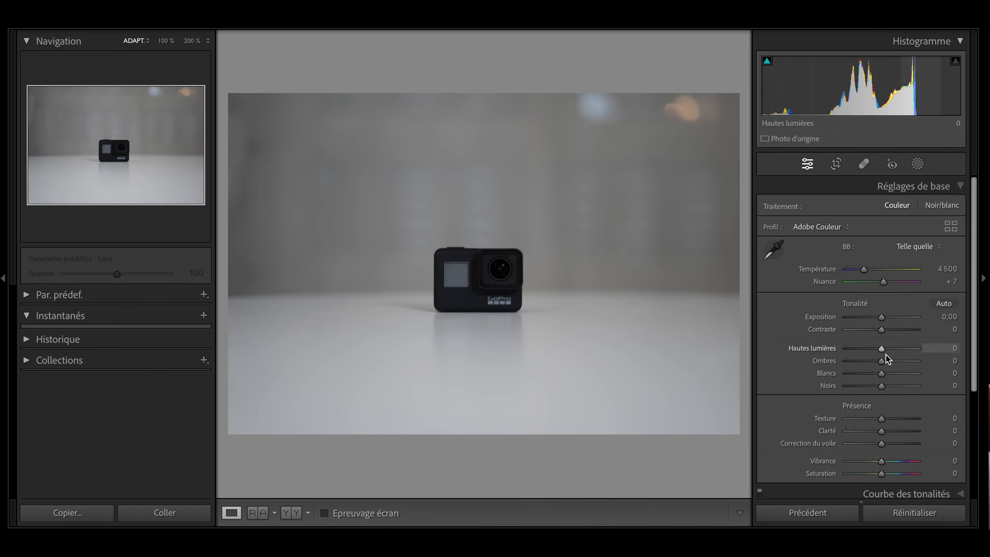
left_click_drag(882, 360, 870, 388)
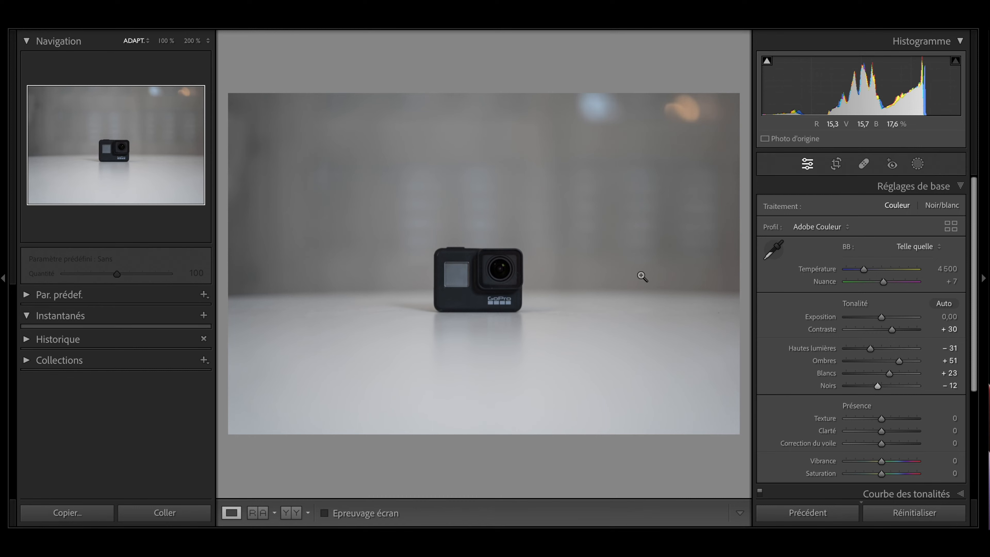
Set the first photo's Texture to -11, Clarté to -10, Correction du voile to +10, Vibrance to +21 and Saturation to -8
scroll(889, 425, "down", 3)
scroll(886, 384, "up", 1)
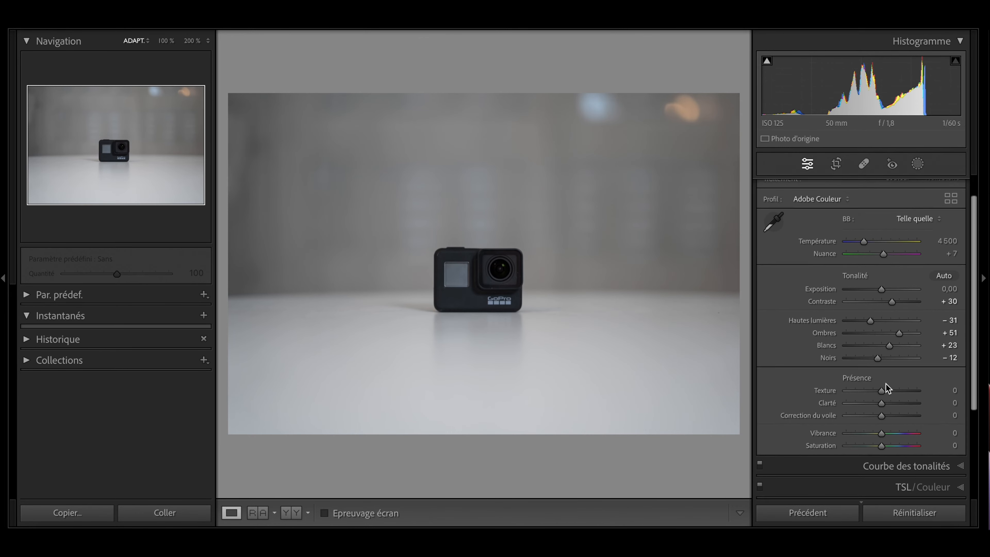
left_click_drag(882, 394, 888, 358)
scroll(878, 371, "down", 4)
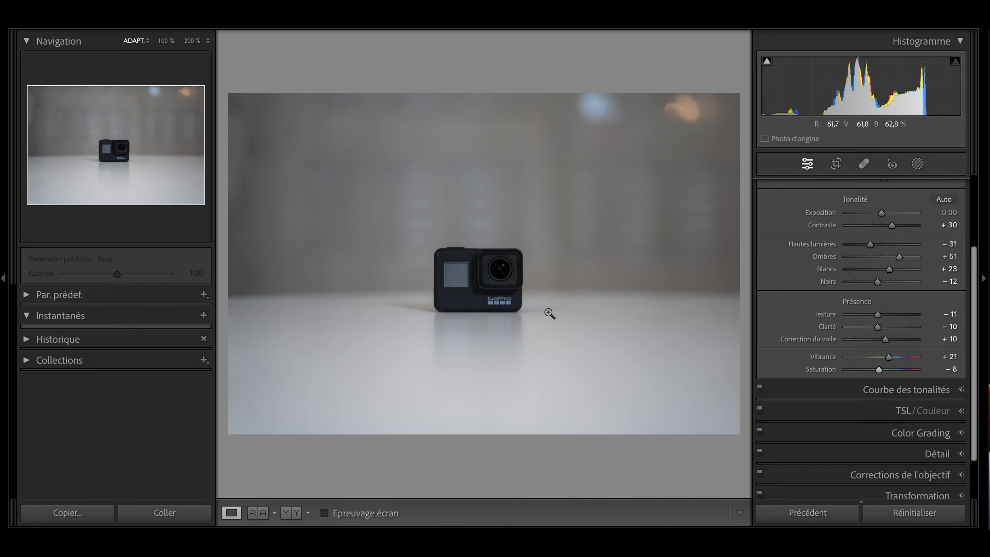
scroll(893, 213, "up", 6)
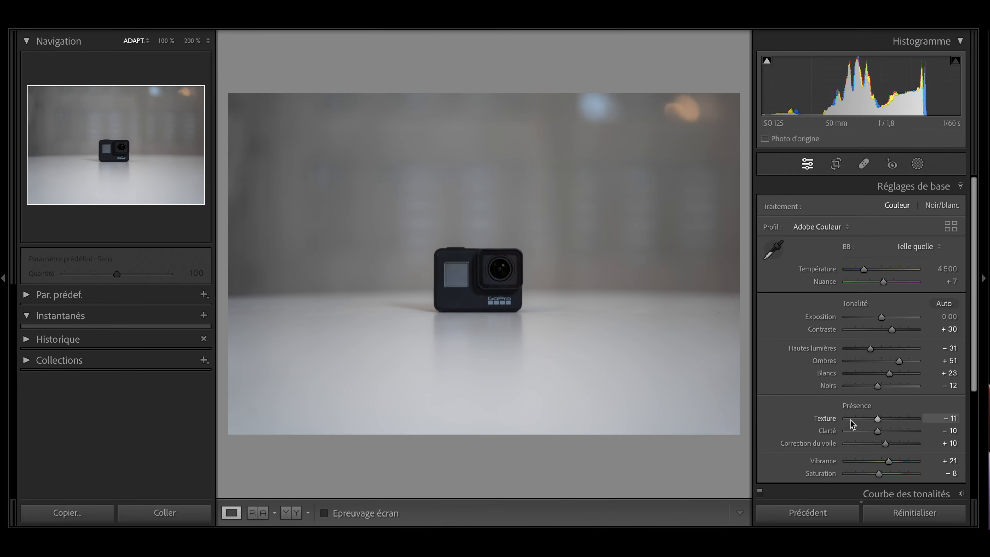
Select all photos and synchronise the first photo's develop settings to them, leaving out Transformation, Correcteur, Recadrage and Masquage
key("g")
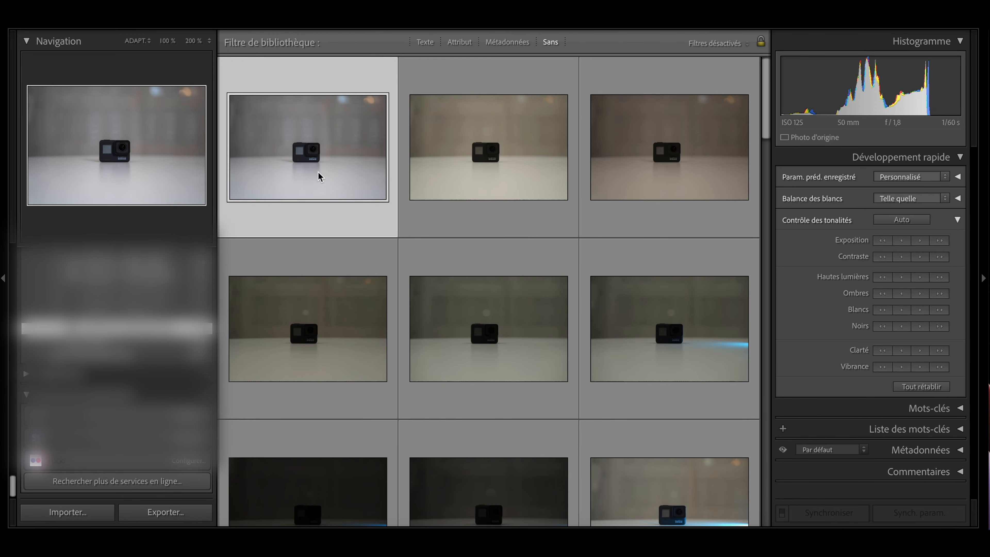
mouse_move(515, 525)
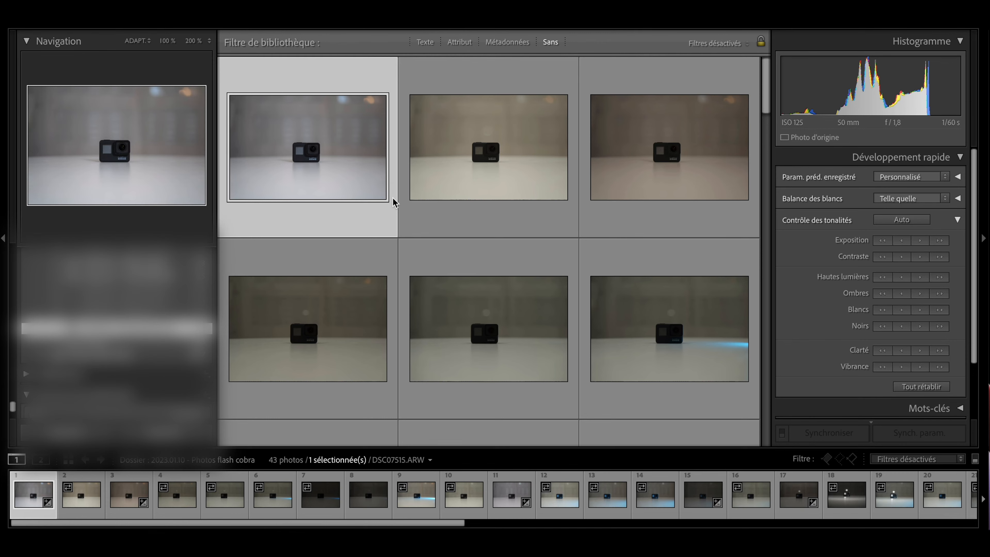
key("ctrl+a")
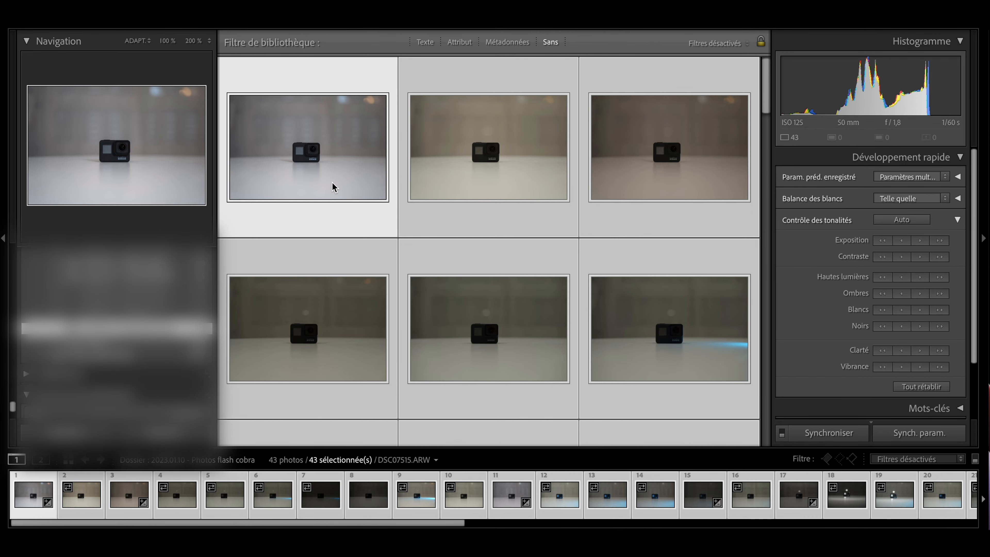
key("d")
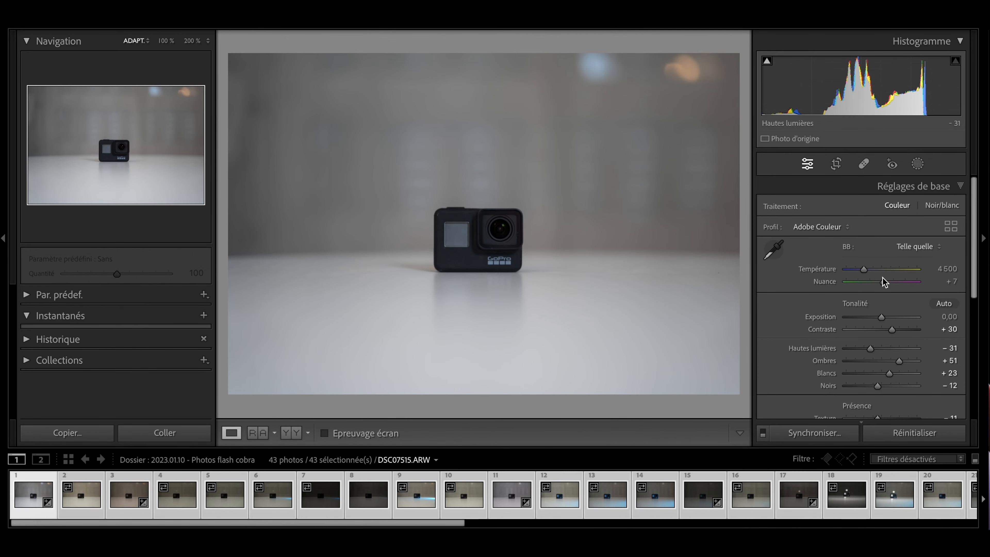
left_click(815, 433)
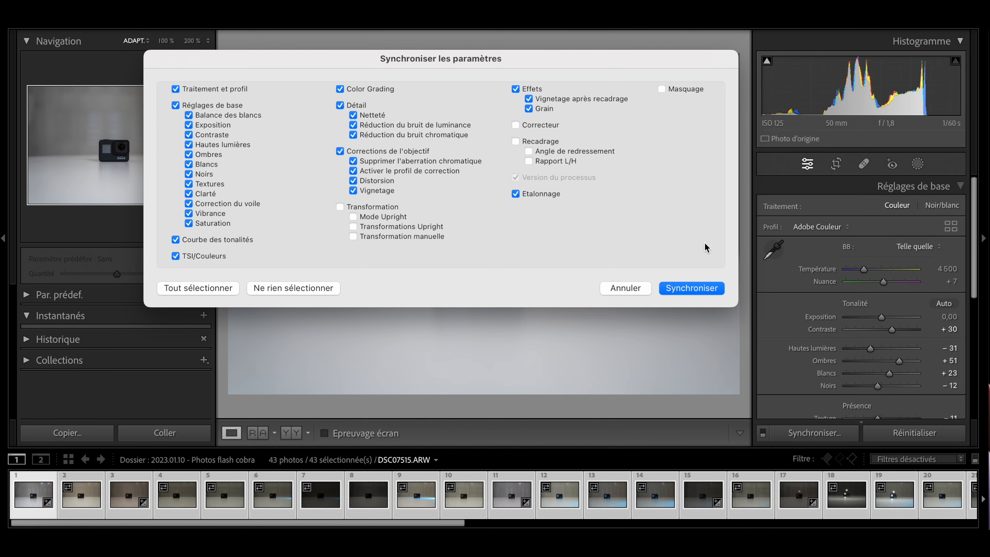
left_click(693, 290)
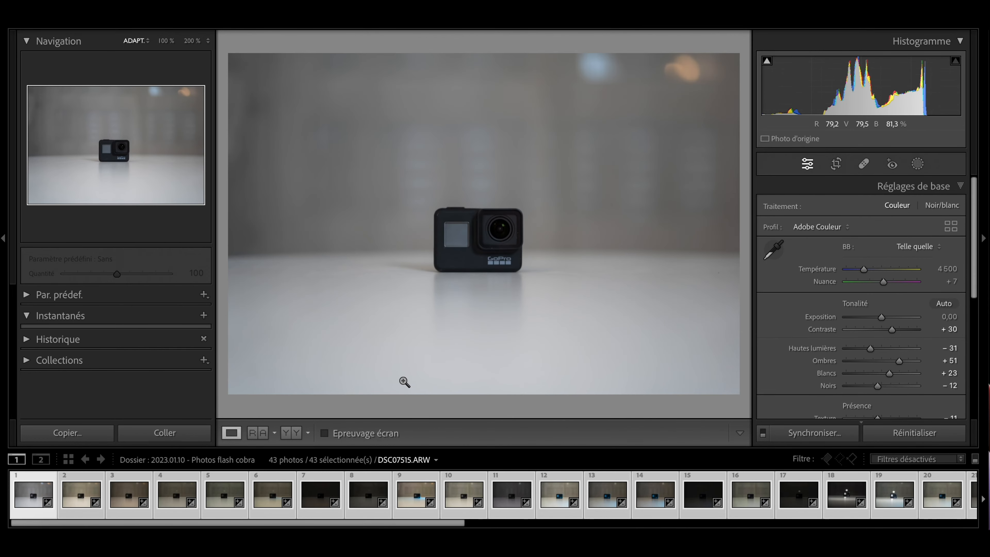
left_click(493, 532)
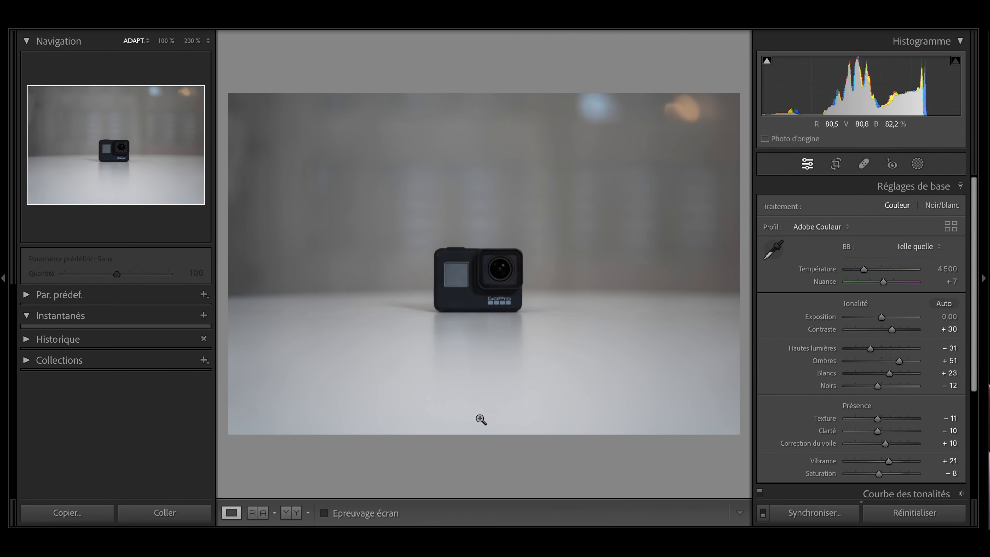
Deselect all photos and check the synchronised settings in the Develop module from the second photo up to the very dark one
key("g")
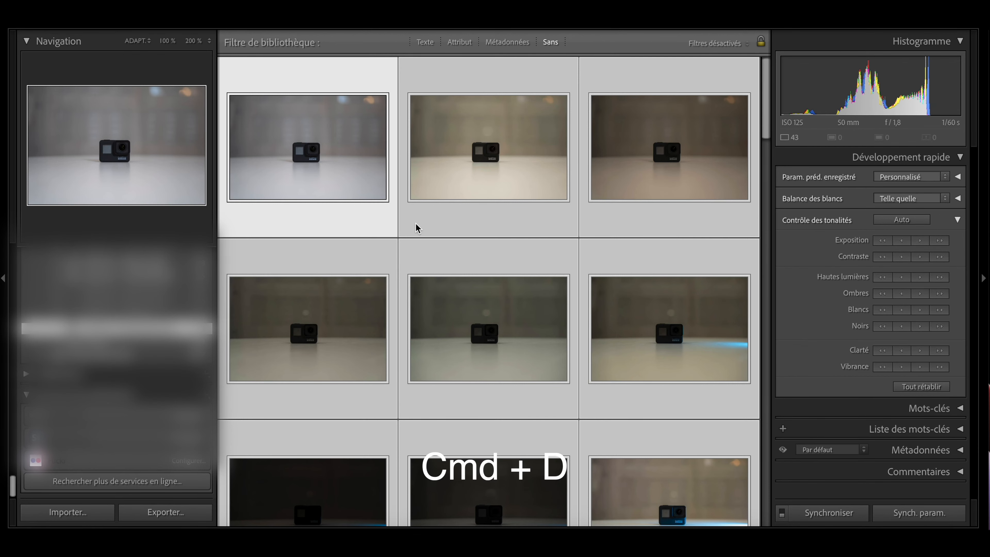
key("super+d")
left_click(422, 187)
key("d")
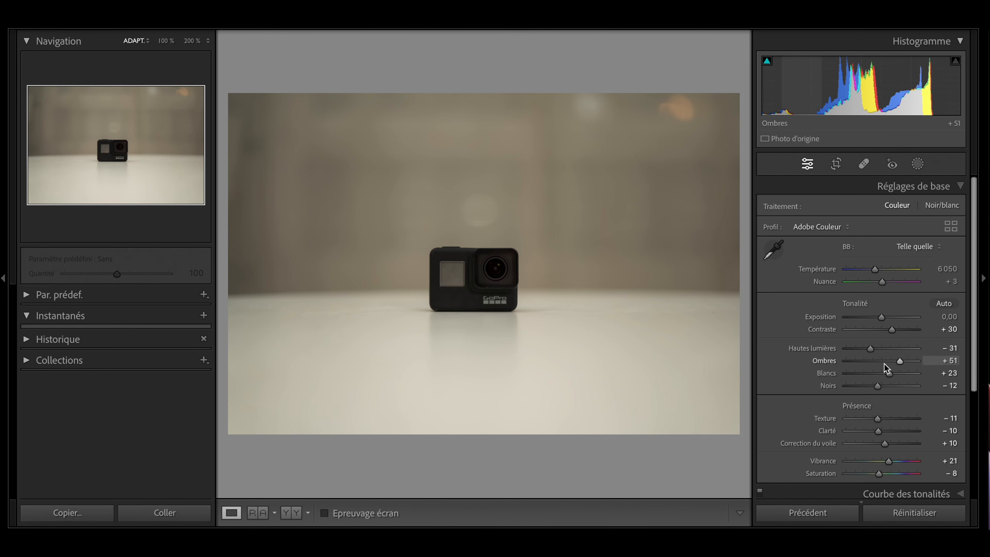
key("Right")
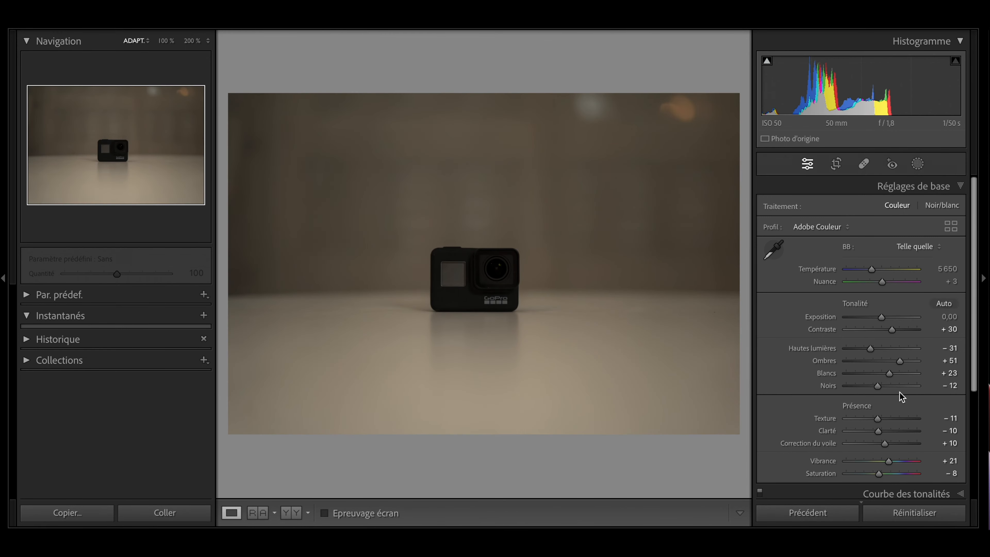
key("Right")
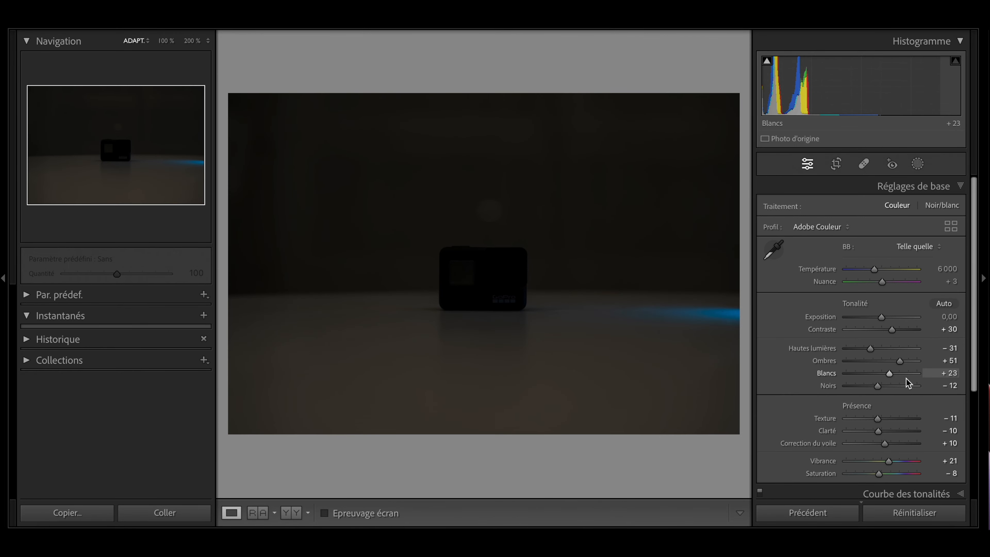
Raise the Exposition of the very dark photo with the blue light streak to about +2,25 and fine-tune its tones in the Develop module
key("g")
scroll(609, 314, "up", 2)
scroll(609, 311, "down", 3)
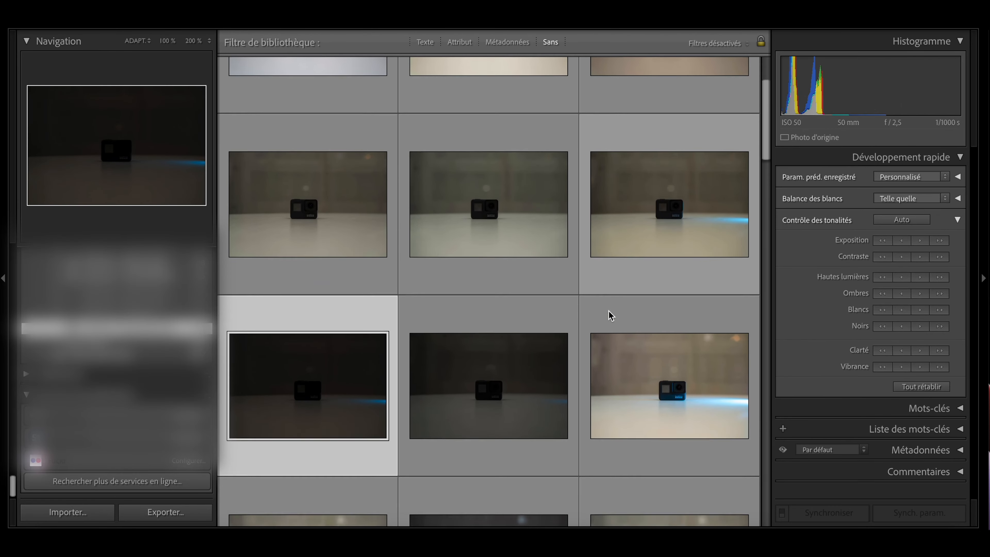
key("d")
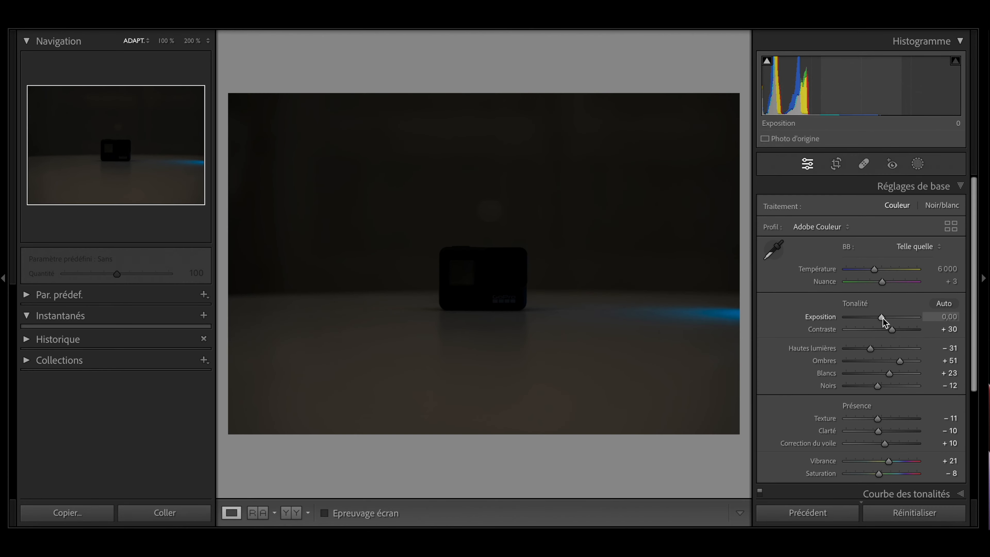
left_click_drag(883, 318, 899, 320)
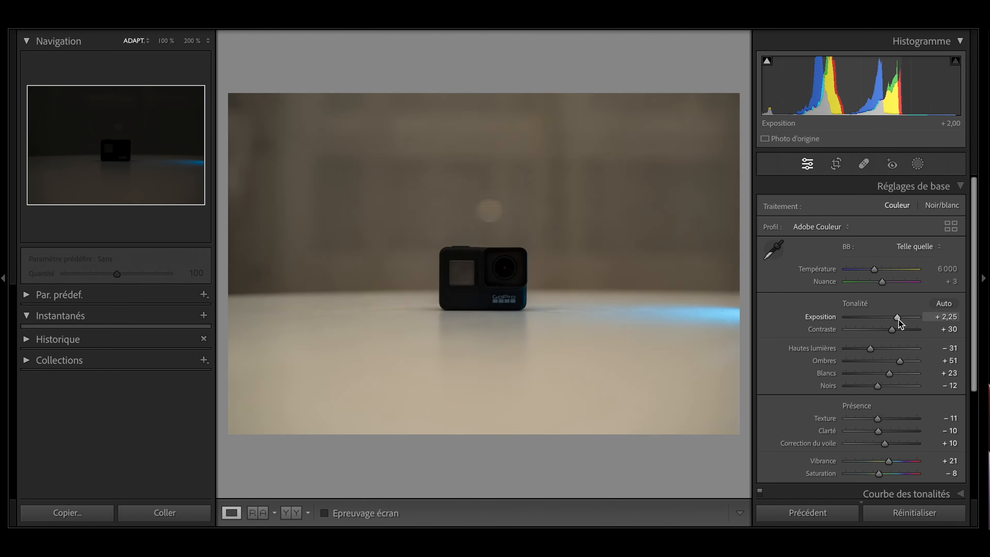
left_click_drag(899, 361, 893, 387)
key("g")
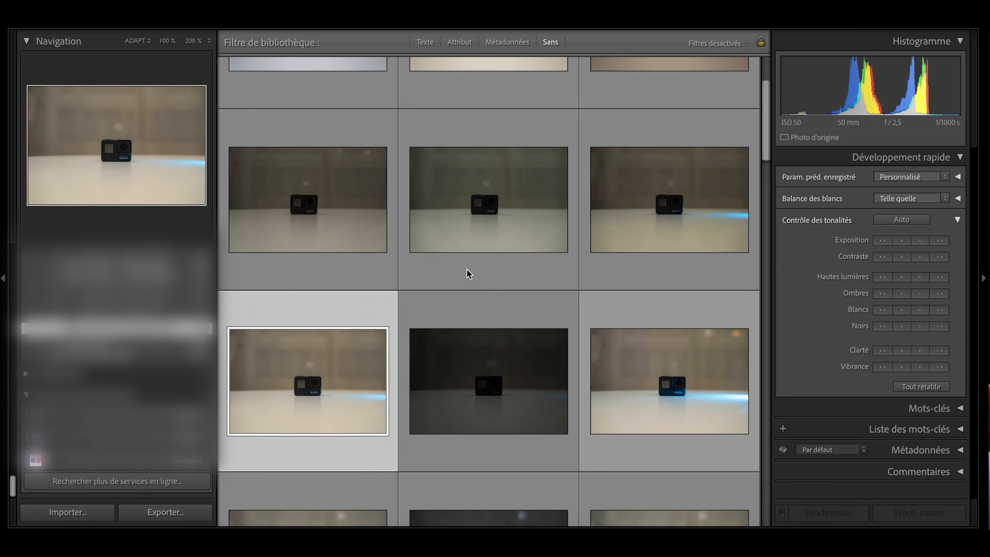
Add three points to the first photo's tone curve: one in the midtones, one in the shadows and one in the highlights at 185 / 185
scroll(580, 311, "up", 2)
scroll(580, 311, "up", 1)
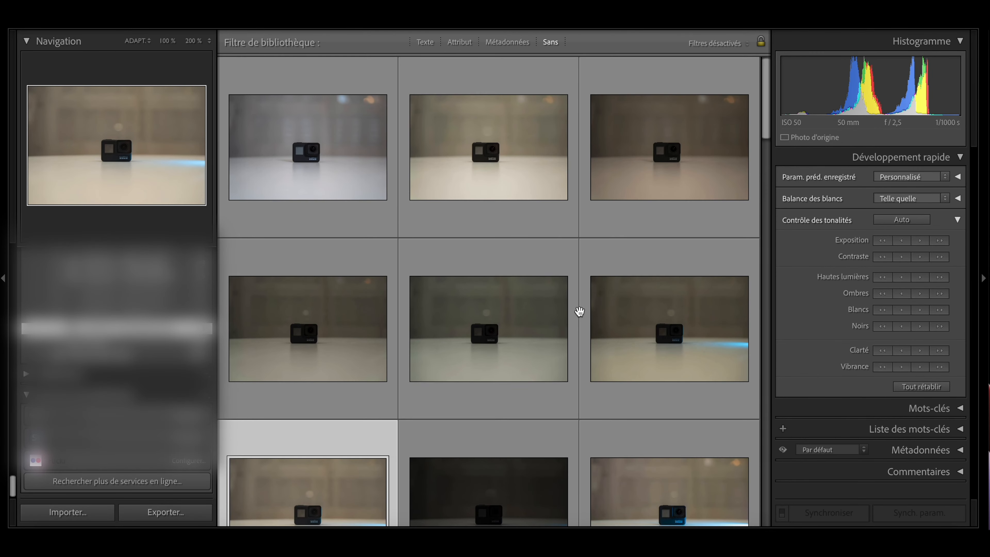
left_click(368, 199)
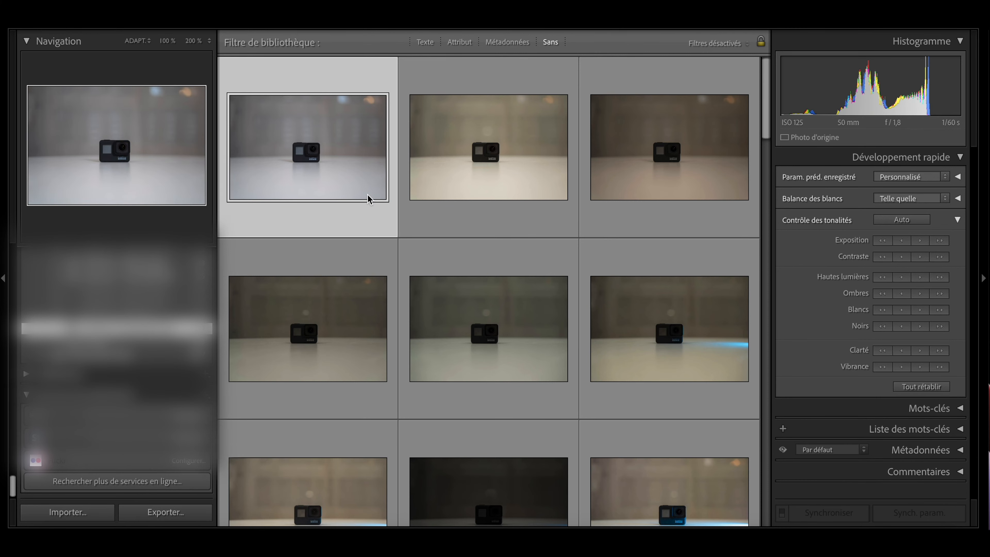
key("d")
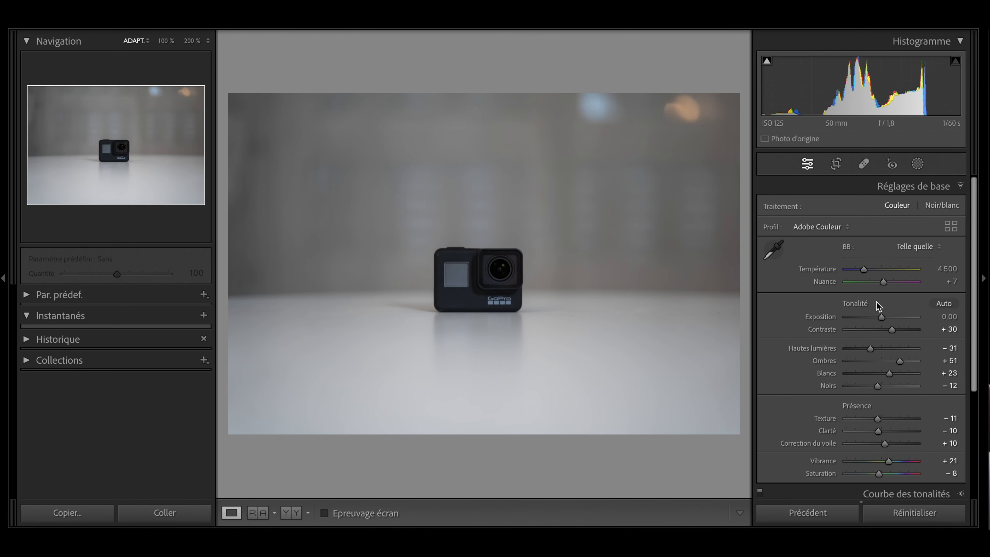
scroll(879, 384, "down", 8)
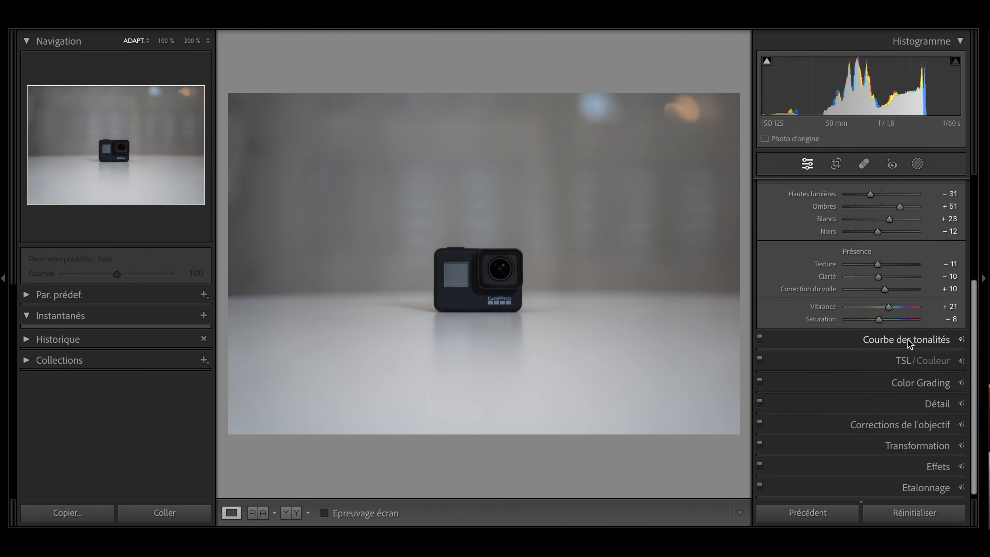
scroll(908, 343, "up", 3)
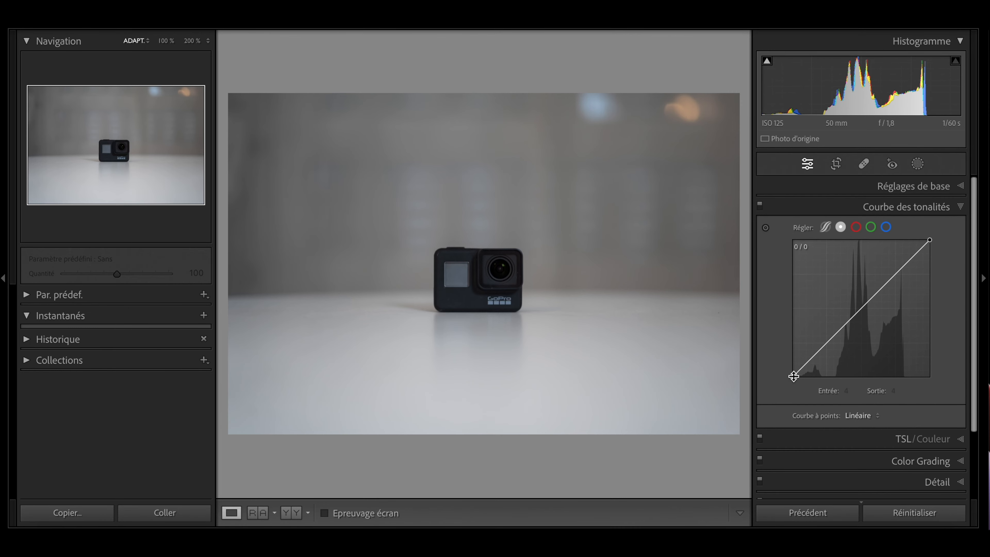
left_click(862, 309)
left_click(830, 340)
left_click(892, 278)
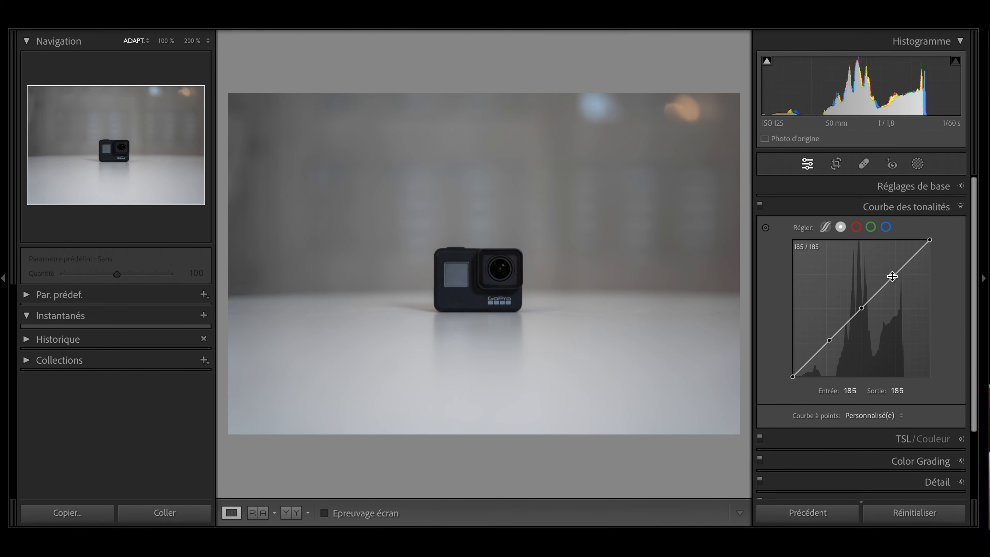
Shape the tone curve with the black point at 0 / 13, white point at 255 / 242, slightly lower shadows and highlights at about 188 / 194
left_click_drag(793, 376, 793, 369)
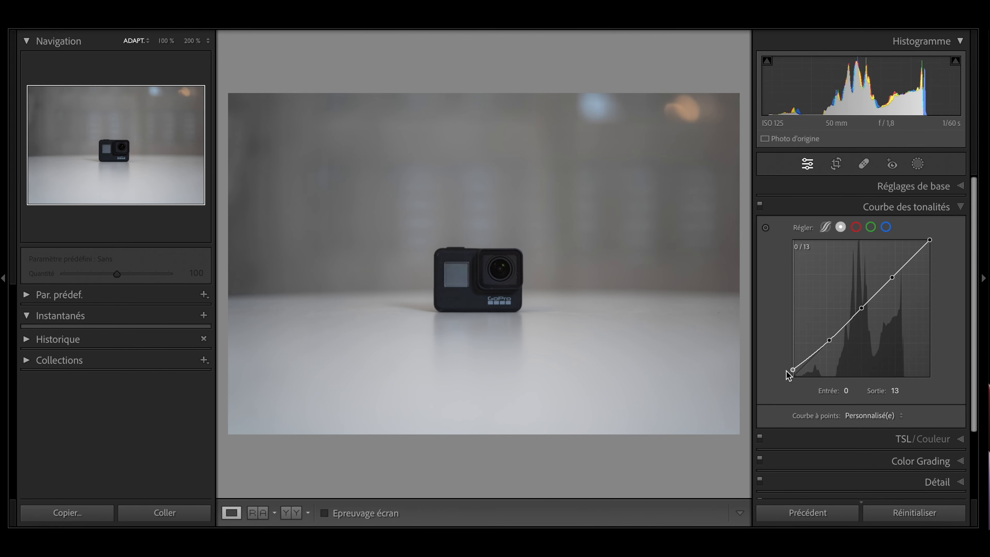
left_click_drag(930, 240, 930, 247)
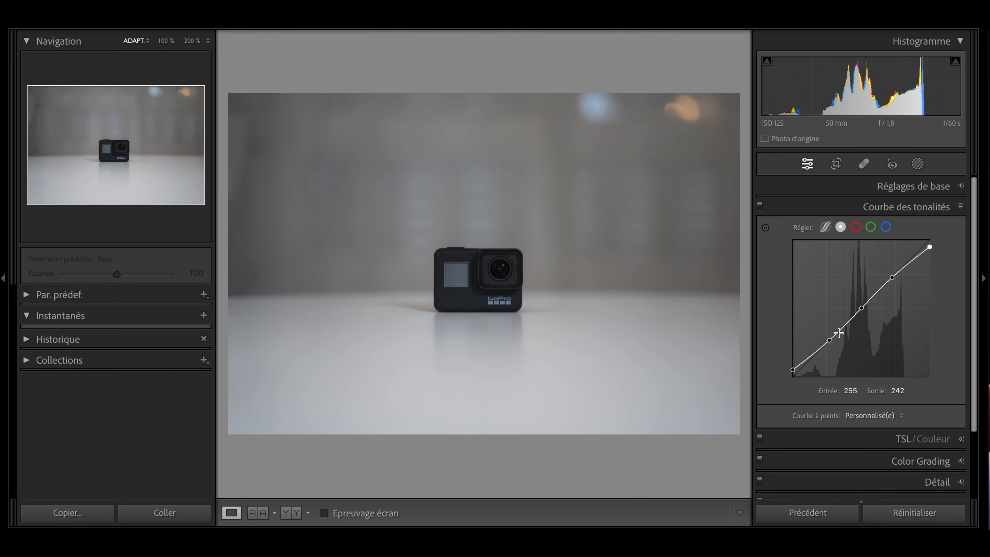
left_click_drag(830, 340, 831, 345)
left_click_drag(889, 282, 893, 269)
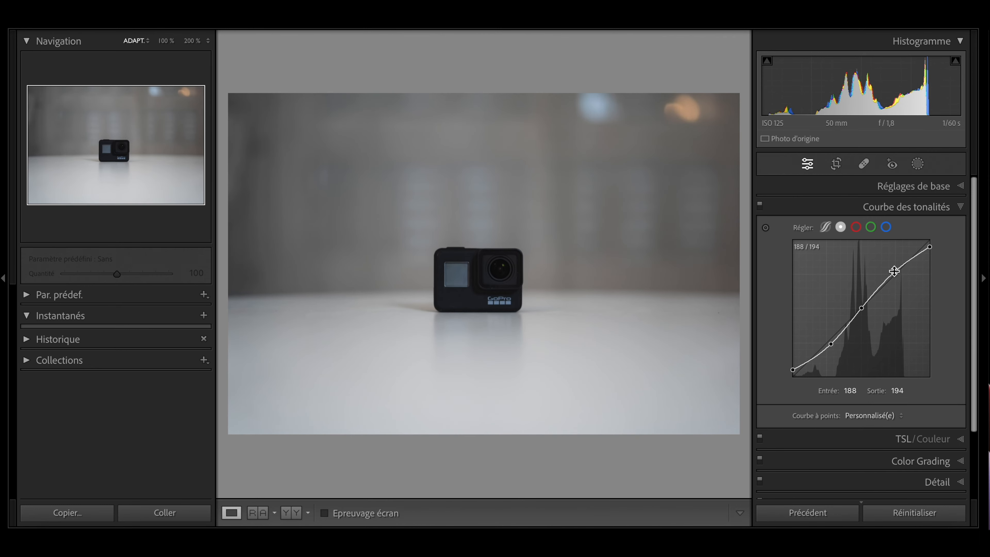
Grade the first photo's midtones towards yellow at about T 58, S 37 and its shadows towards blue in Color Grading
left_click(924, 461)
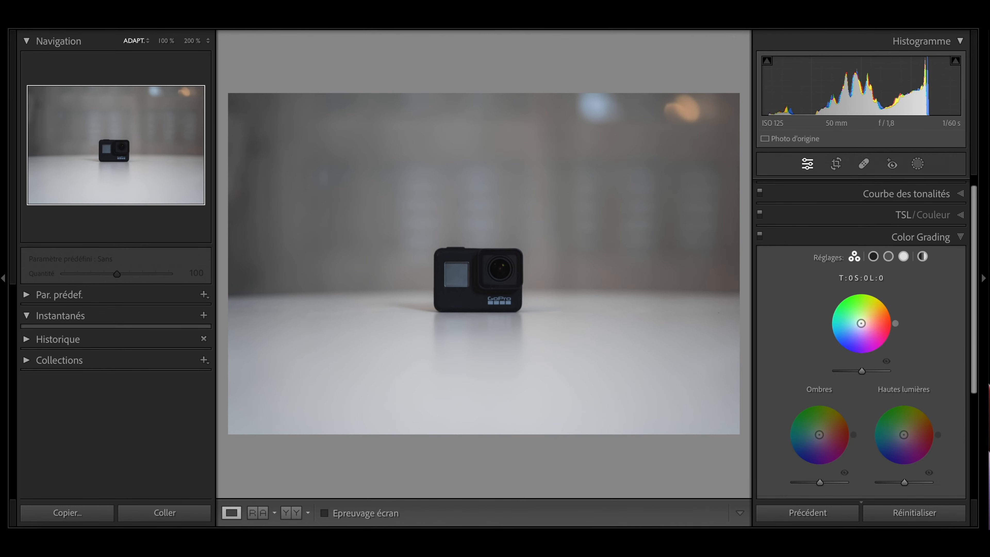
left_click_drag(861, 323, 867, 315)
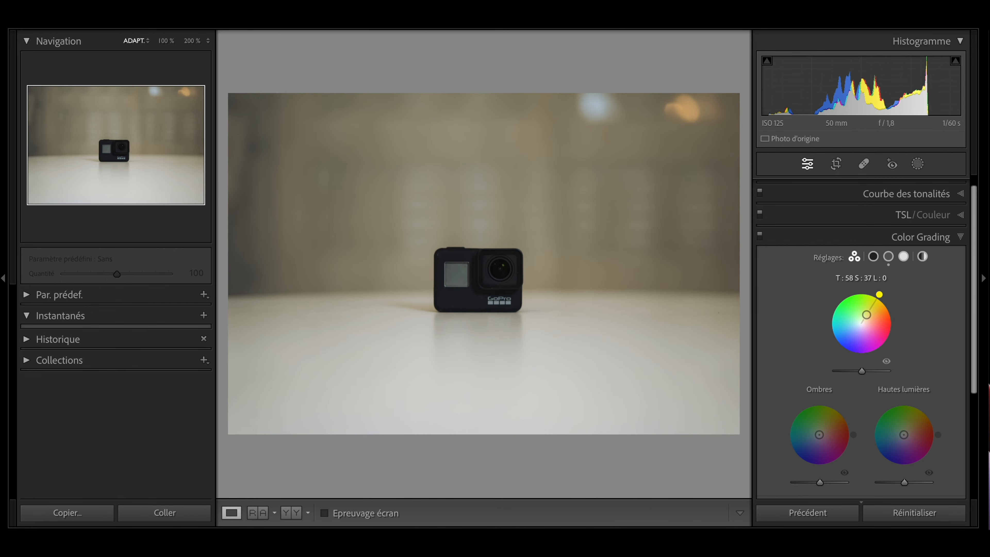
left_click_drag(820, 435, 815, 442)
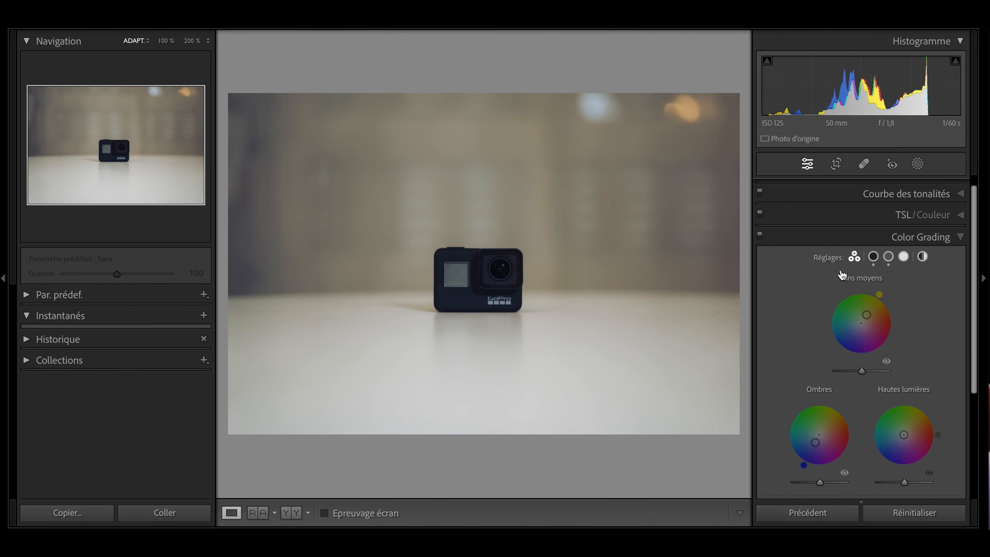
Review the first photo's basic settings and open the dialog for creating a new develop preset
scroll(847, 312, "up", 5)
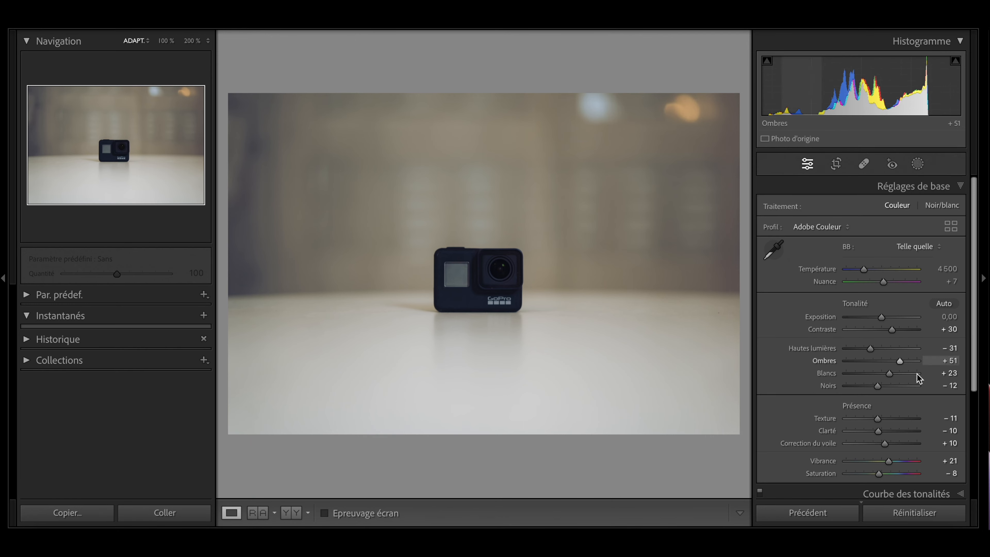
scroll(918, 375, "down", 5)
scroll(916, 375, "up", 5)
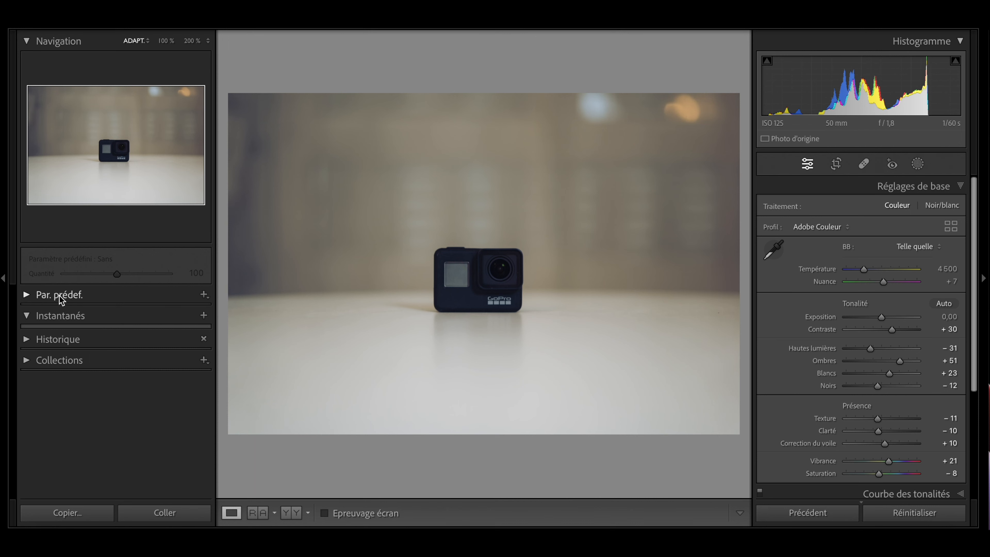
left_click(203, 295)
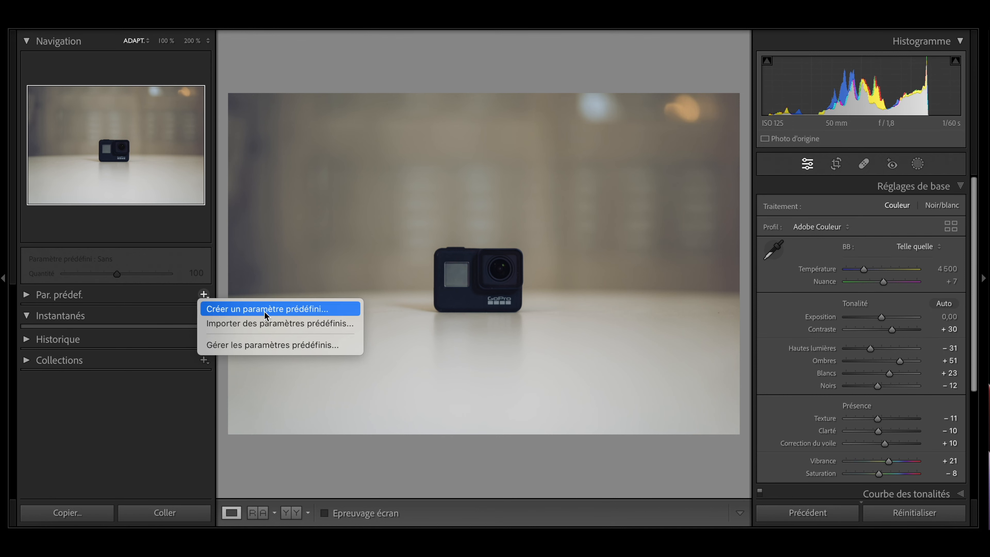
left_click(347, 312)
left_click(696, 468)
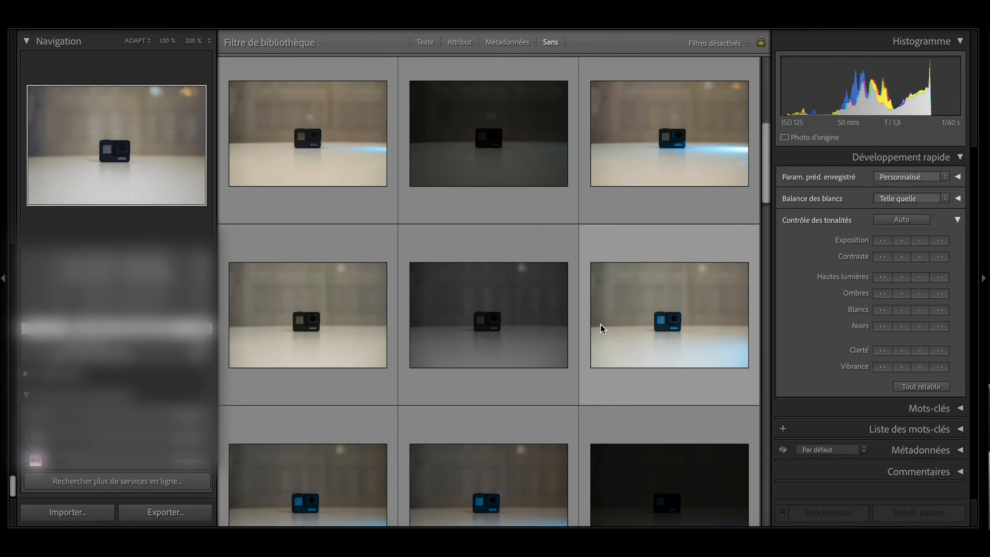
Look over the photos in the library grid and the first photo's develop settings, and return to the grid
scroll(601, 327, "down", 5)
scroll(600, 329, "up", 15)
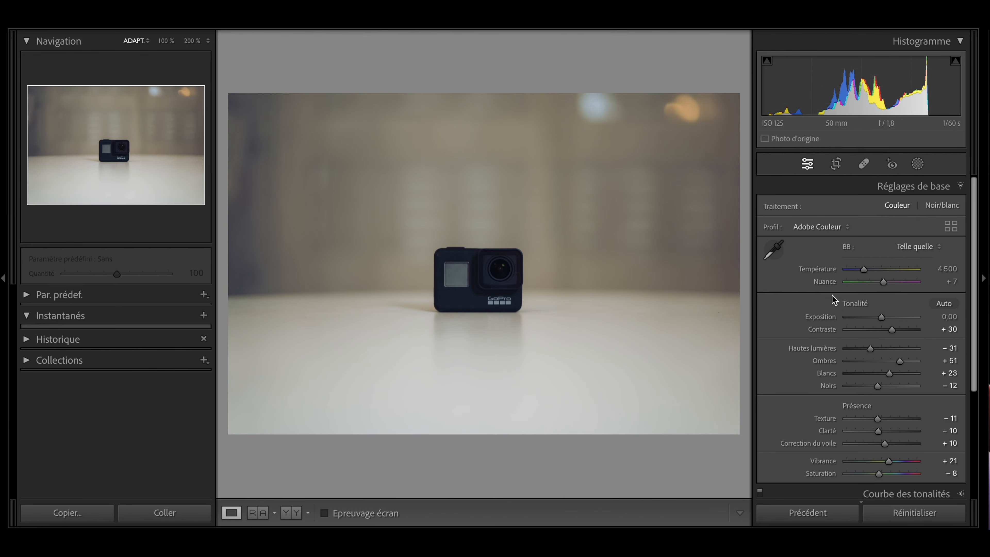
scroll(894, 359, "down", 5)
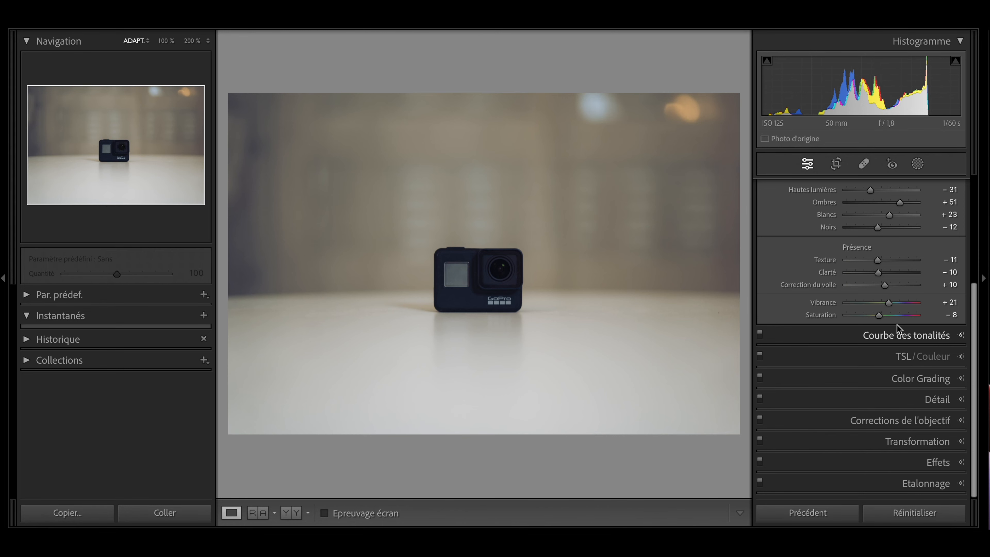
key("g")
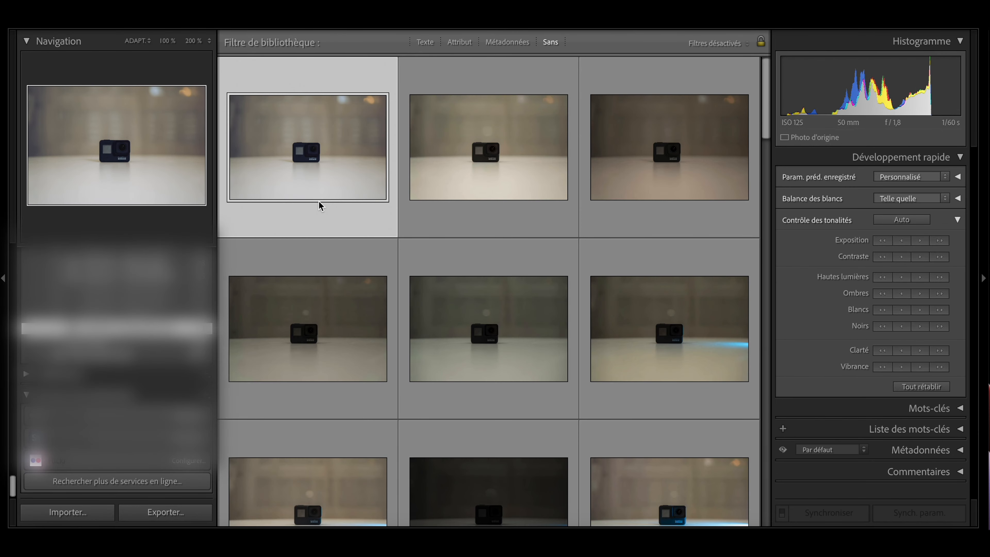